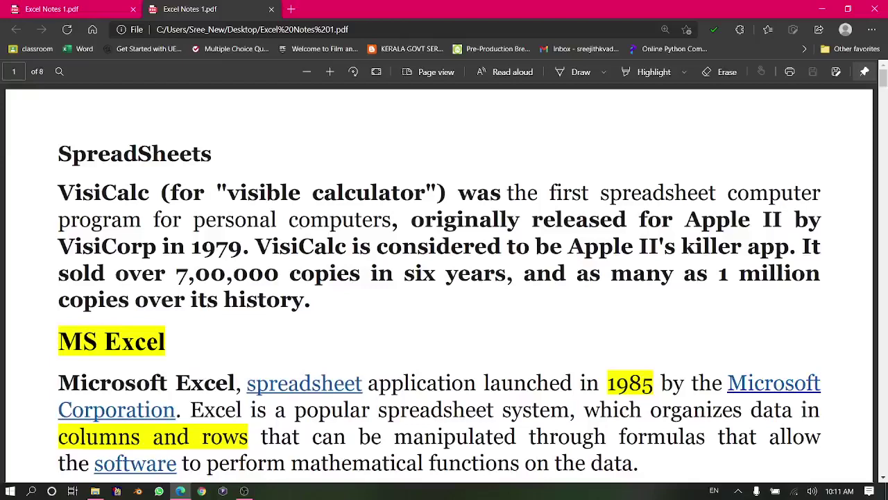
Minimize the Excel Notes 1 PDF window with Win+D to reveal the desktop
key(super+d)
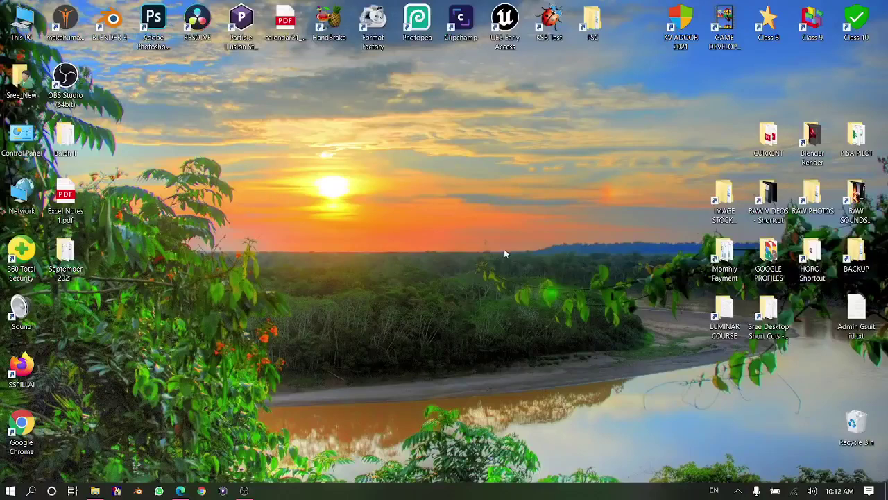
Restore Excel Notes 1.pdf from the taskbar and scroll down to the SpreadSheets page
click(184, 492)
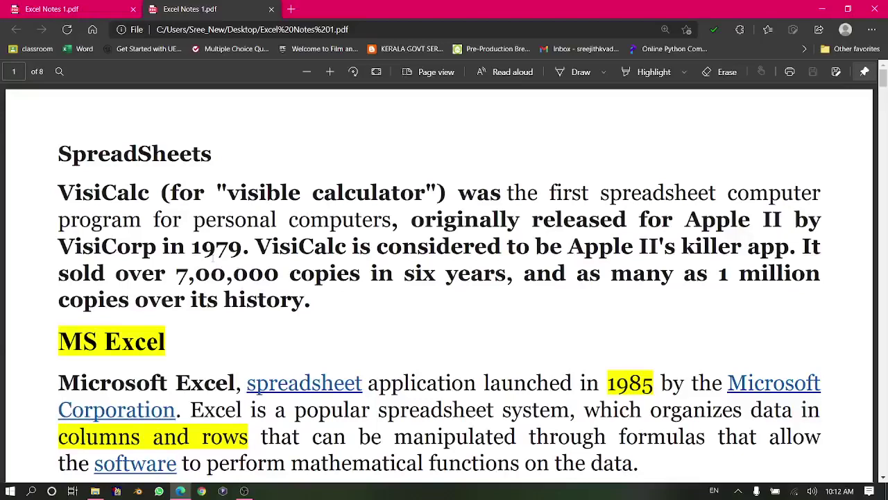
scroll(439, 310, down, 2)
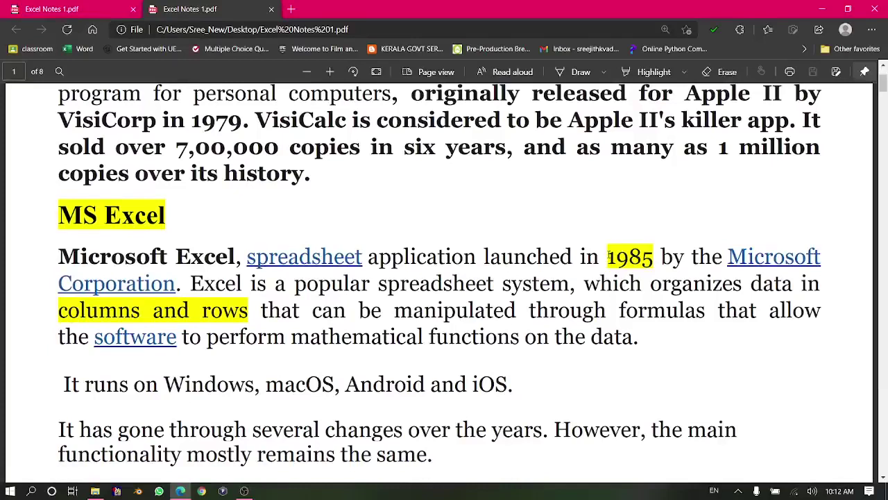
Scroll through the MS Excel text and uses list, return to the top, then minimize Edge
scroll(609, 257, down, 1)
scroll(608, 253, down, 1)
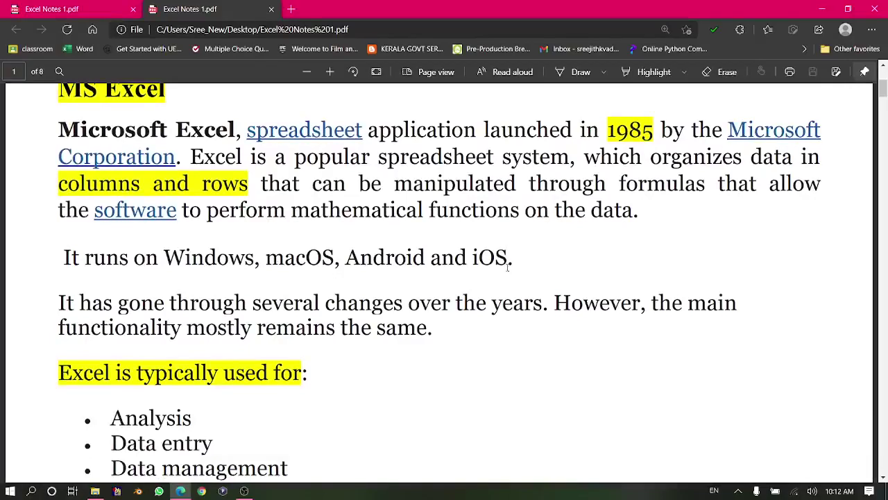
scroll(507, 267, down, 1)
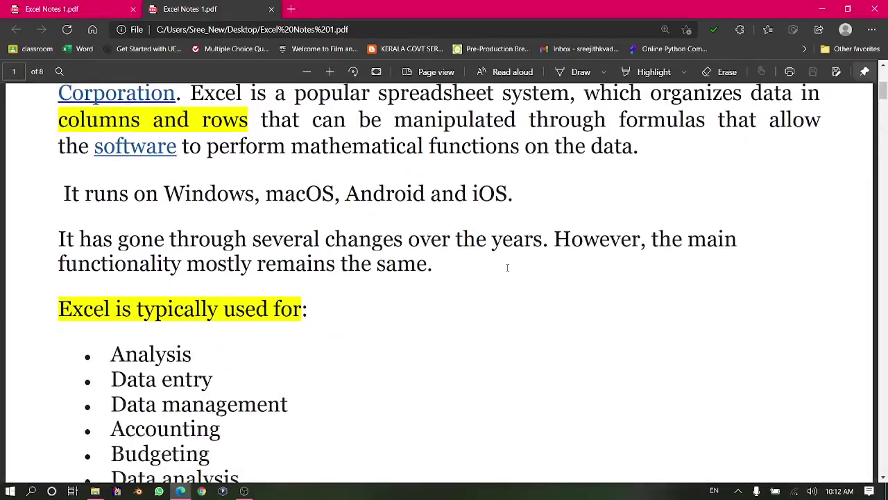
scroll(509, 210, up, 1)
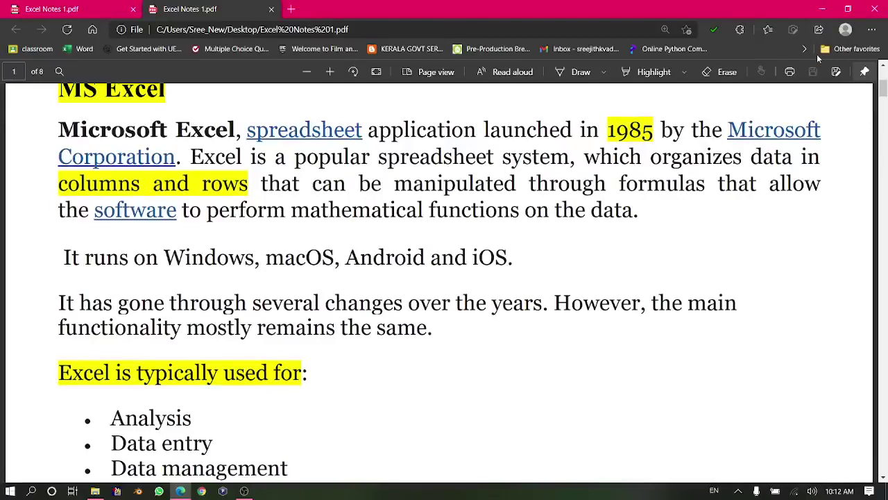
scroll(882, 80, up, 4)
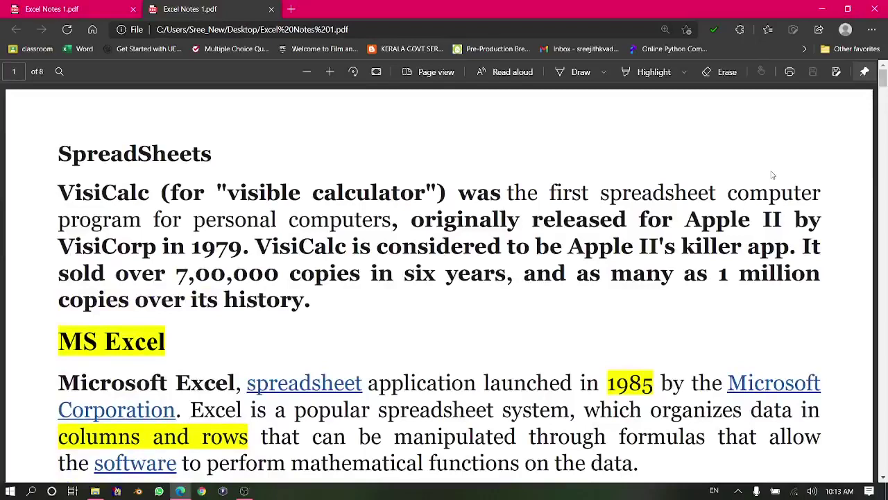
click(822, 9)
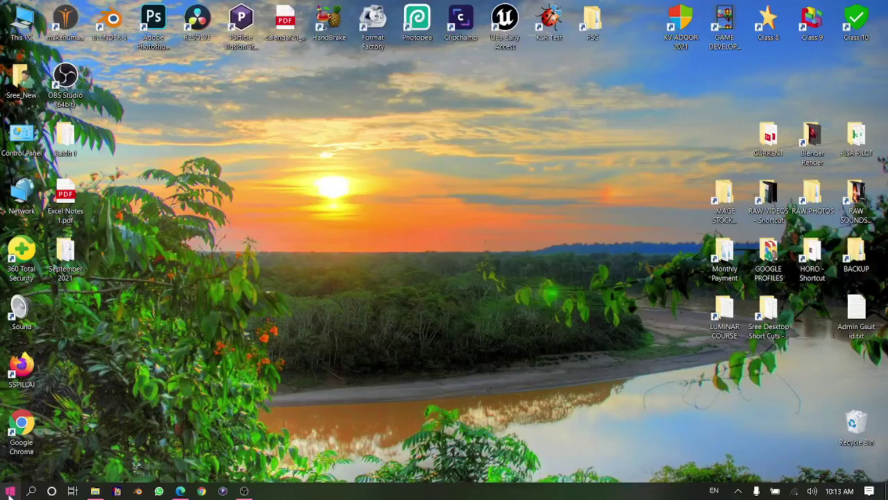
Open the Start menu's installed apps list and browse through it
click(10, 492)
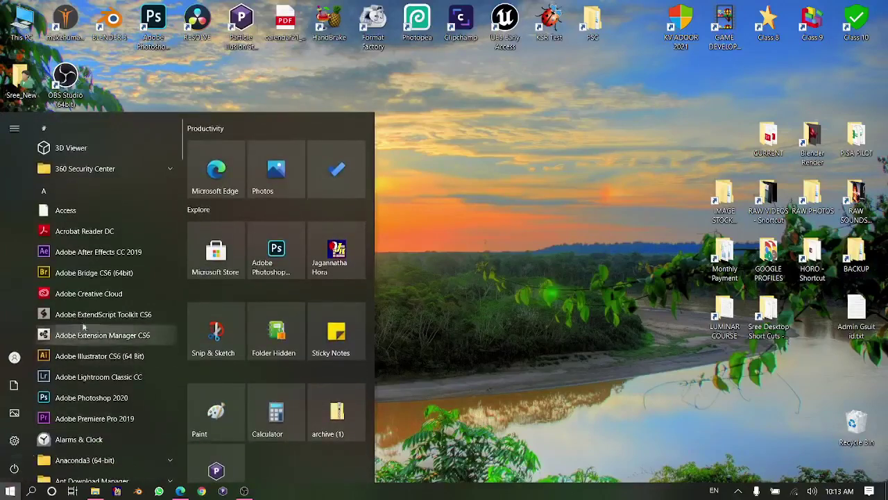
scroll(111, 284, down, 2)
scroll(120, 319, down, 7)
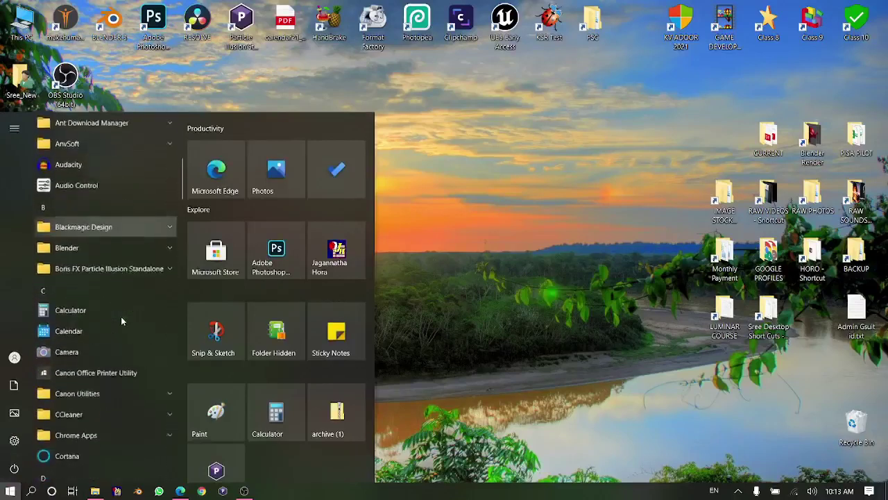
scroll(121, 319, down, 7)
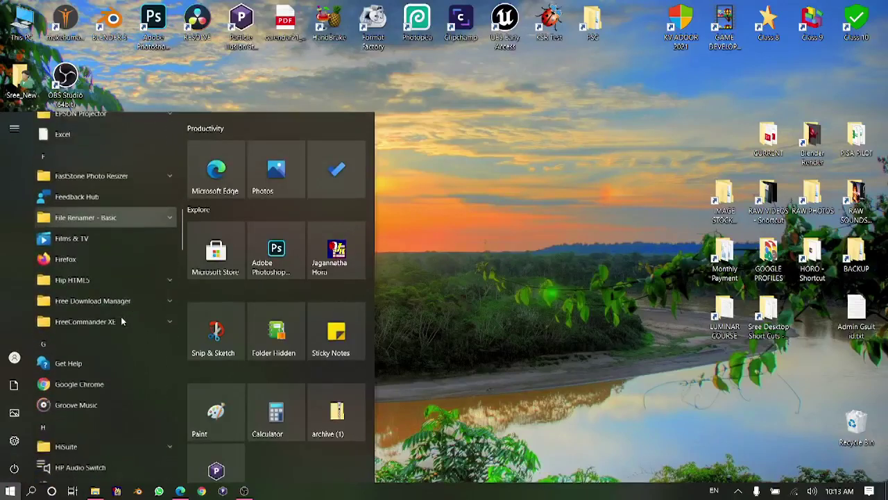
scroll(121, 319, down, 7)
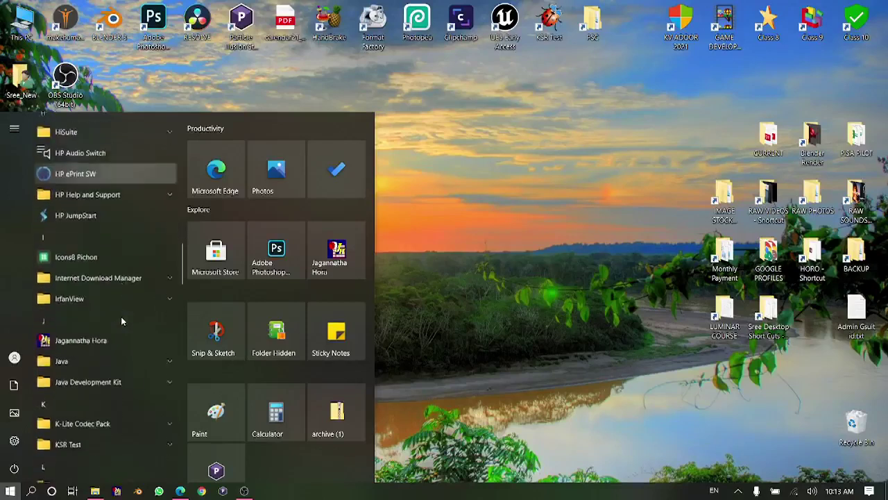
scroll(121, 316, down, 7)
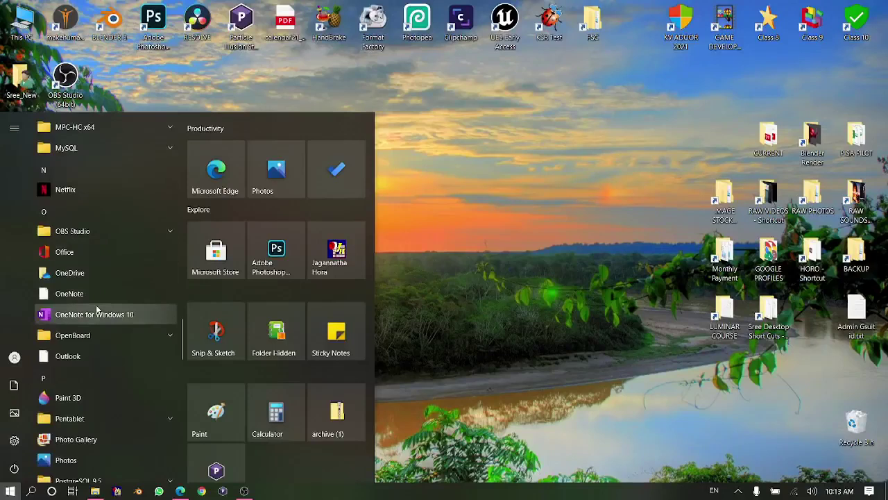
scroll(97, 310, down, 7)
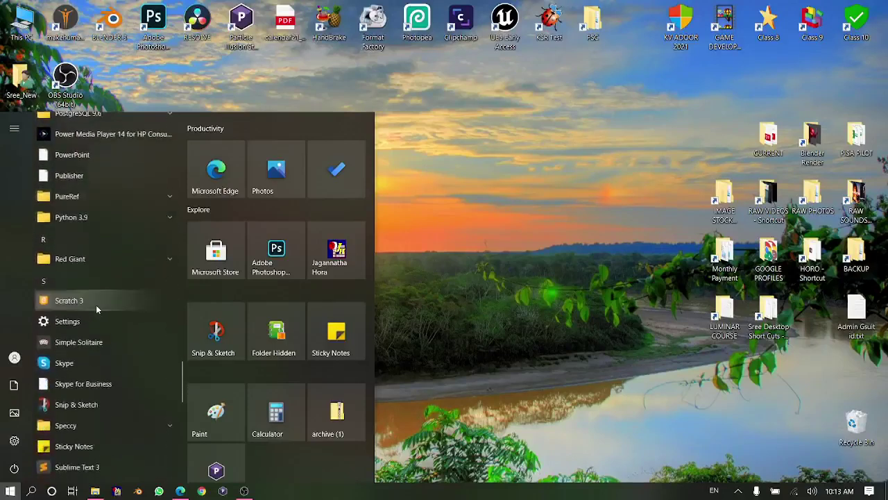
scroll(96, 309, down, 2)
scroll(97, 310, up, 7)
scroll(96, 305, up, 10)
scroll(96, 304, up, 12)
scroll(97, 310, up, 10)
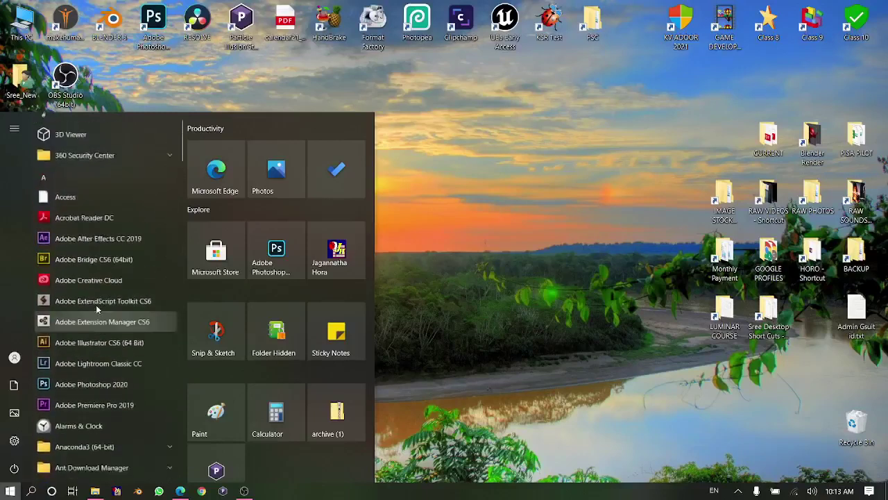
Scroll to the M apps, expand Microsoft Office and launch Microsoft Office Excel 2007
scroll(97, 310, down, 5)
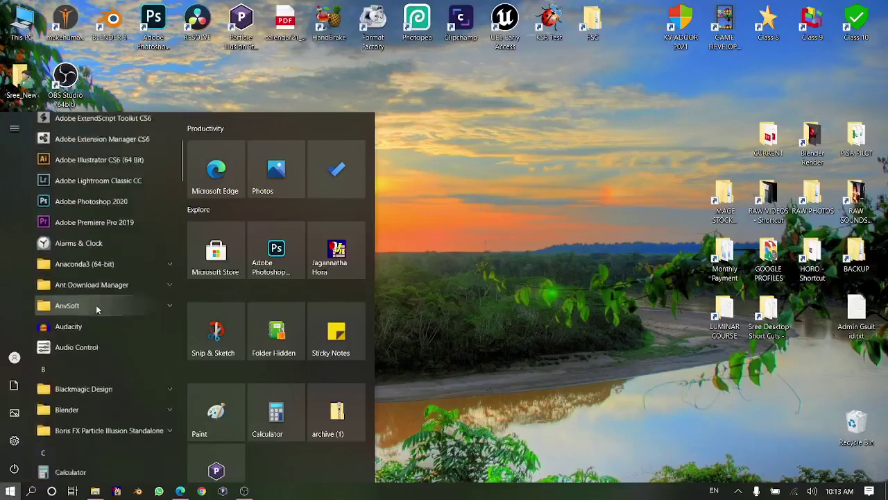
scroll(97, 309, down, 1)
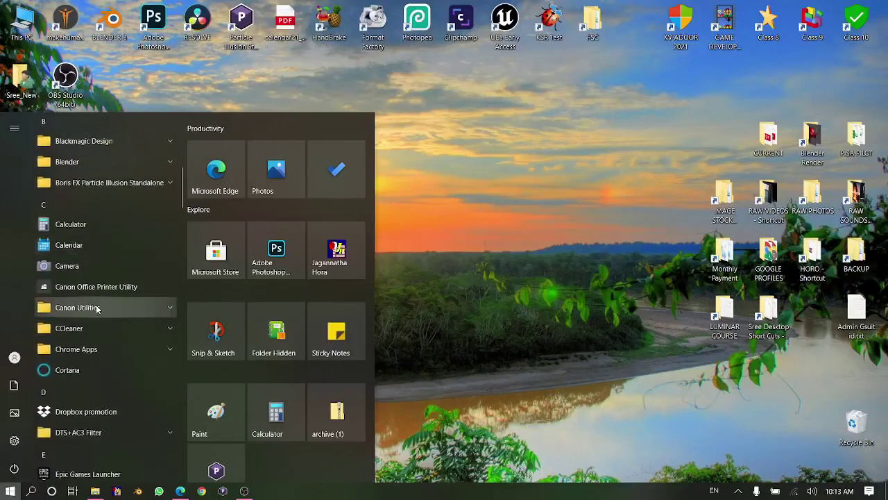
scroll(96, 310, down, 2)
scroll(97, 309, down, 2)
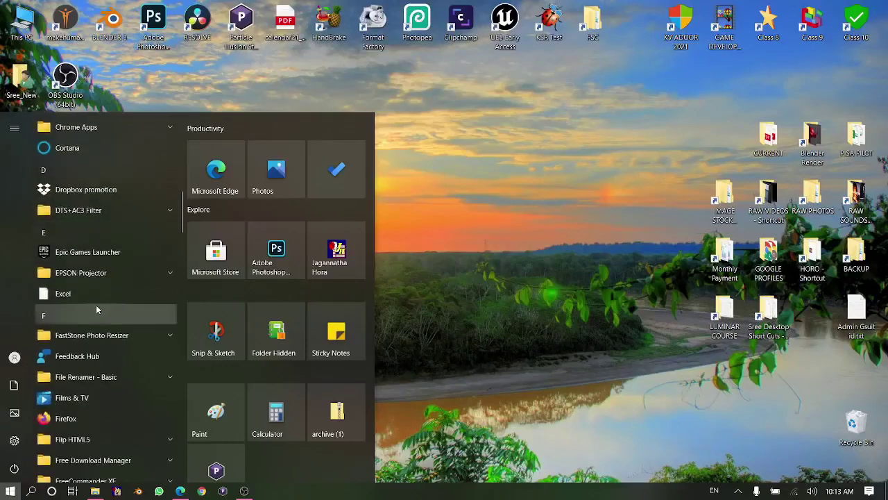
scroll(97, 309, down, 1)
scroll(97, 310, down, 7)
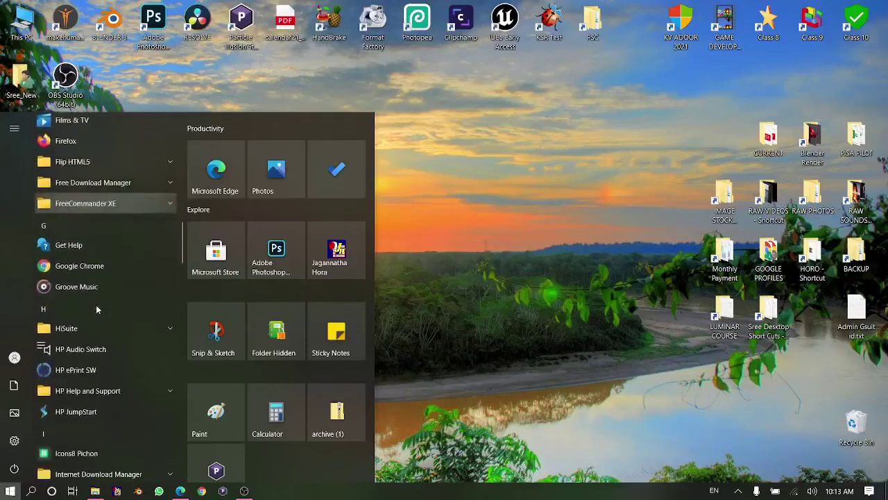
scroll(96, 304, down, 5)
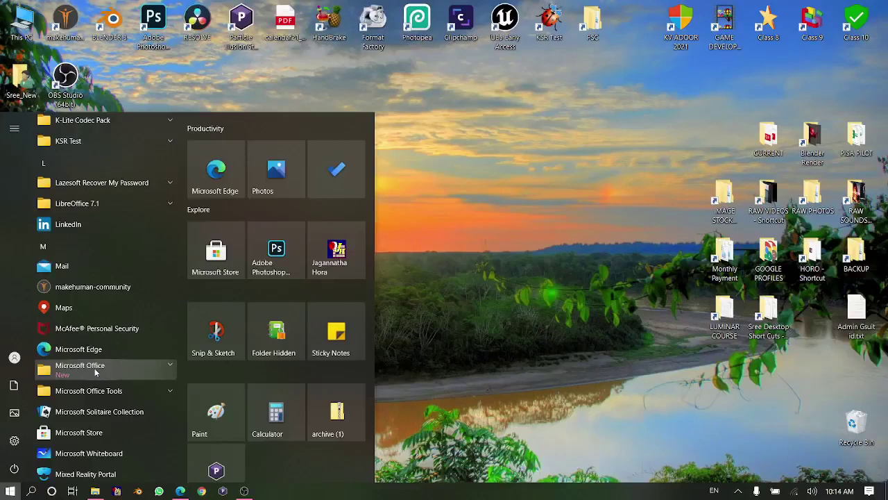
click(96, 373)
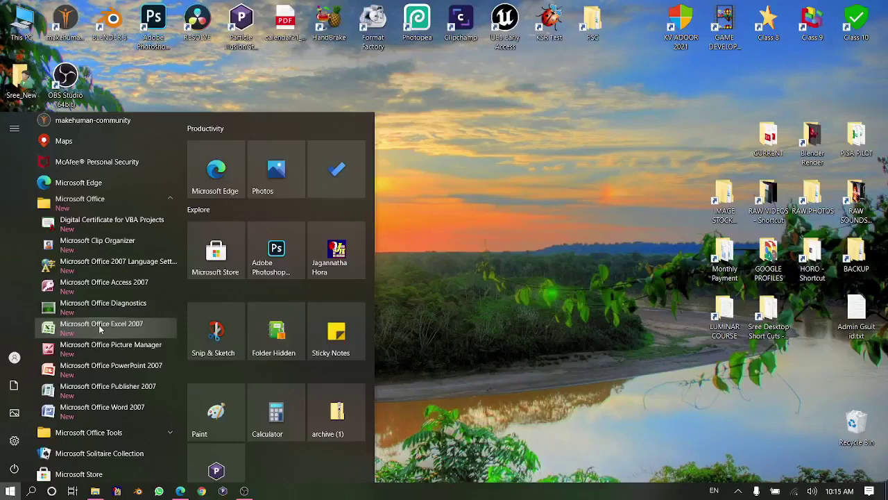
click(99, 326)
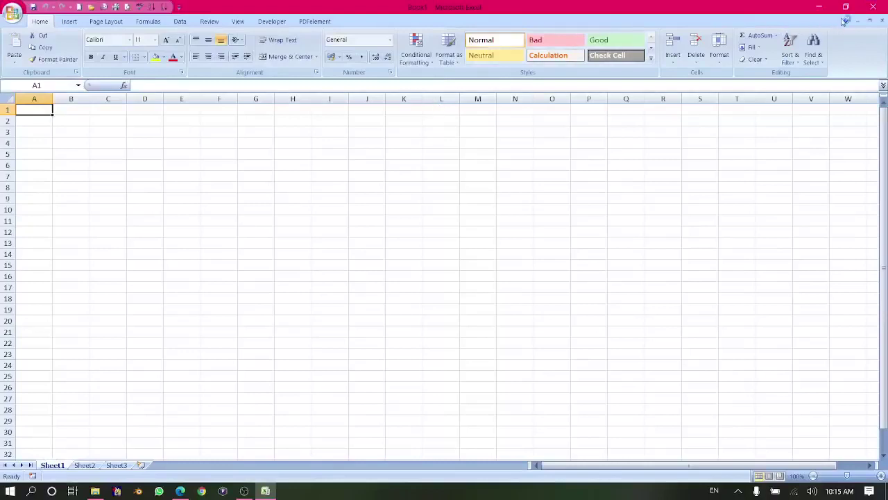
Close Excel 2007 along with its blank Book1 workbook
click(874, 7)
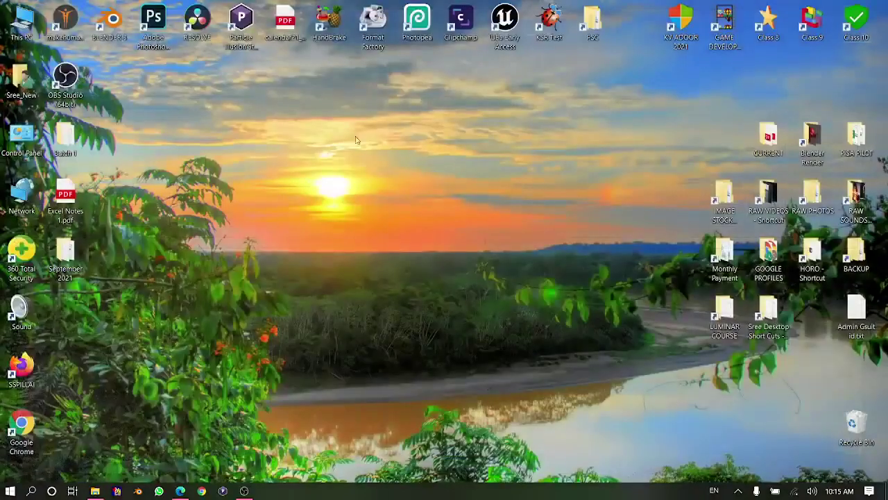
Create a new Excel worksheet named workbook1.xlsx on the desktop and open it
right_click(233, 88)
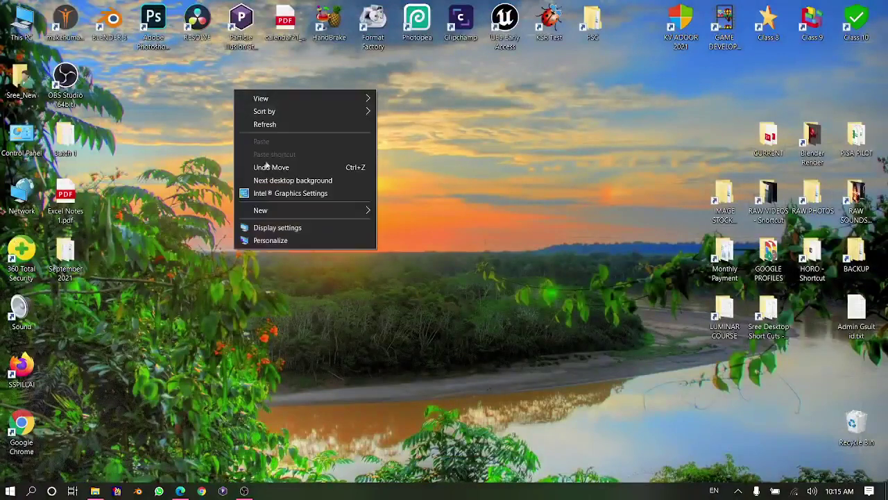
mouse_move(283, 208)
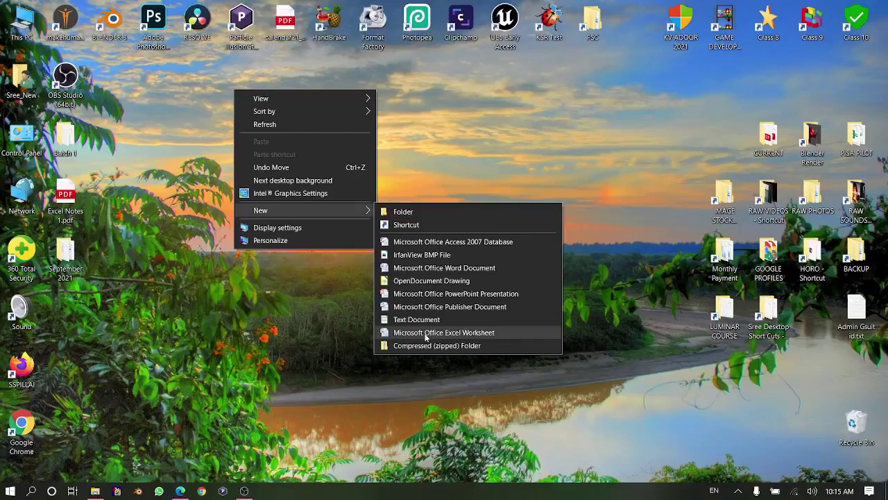
click(429, 111)
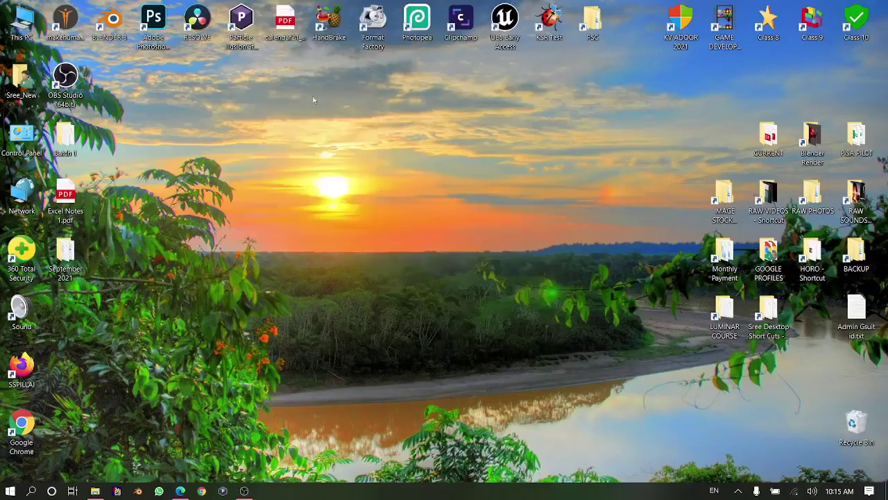
right_click(237, 95)
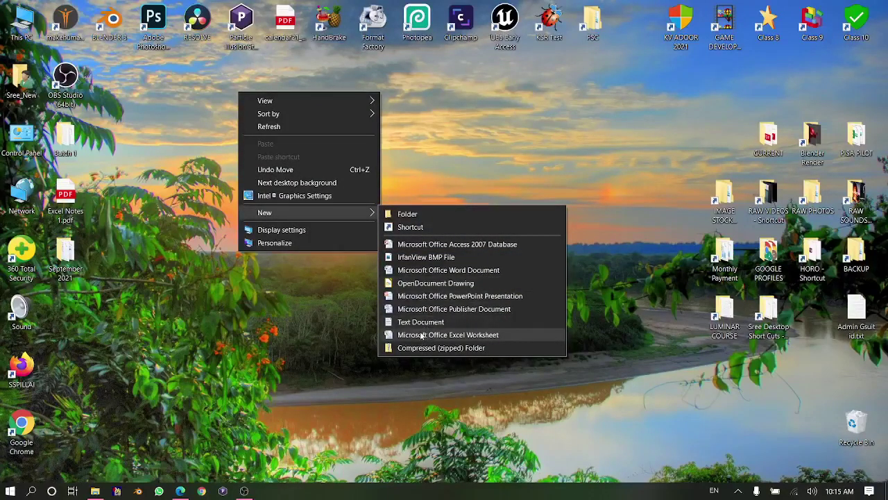
click(421, 335)
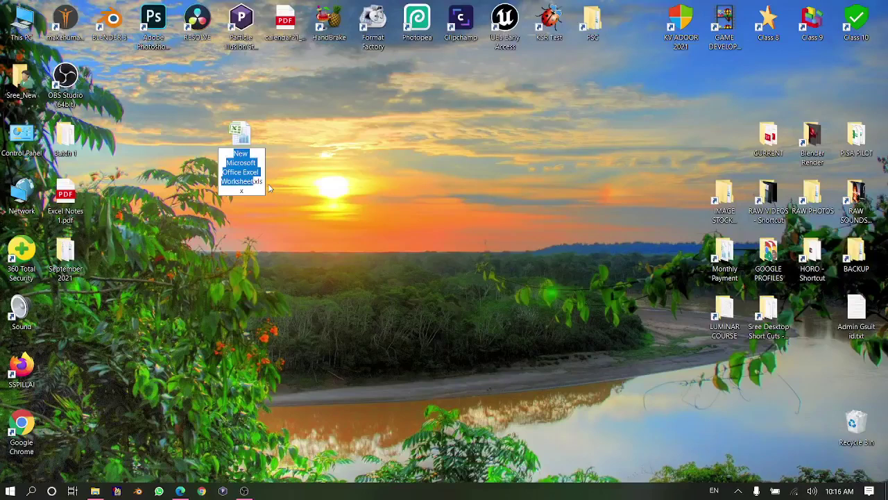
text(work)
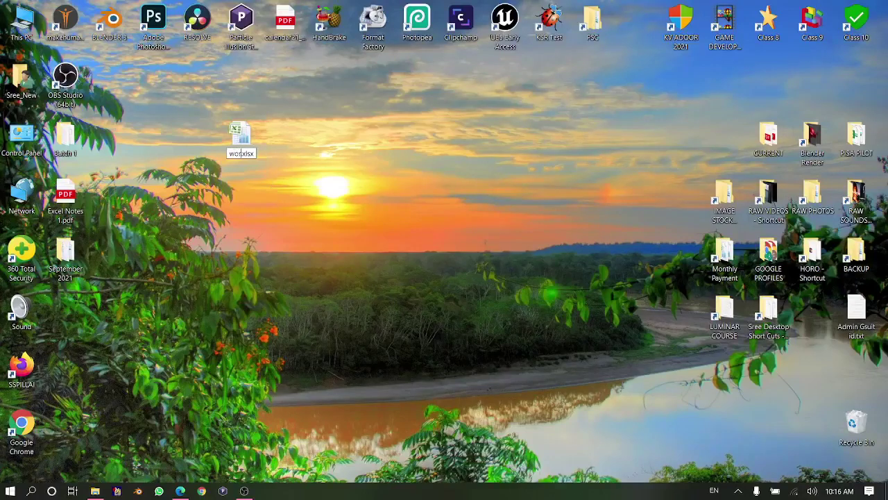
text(book1)
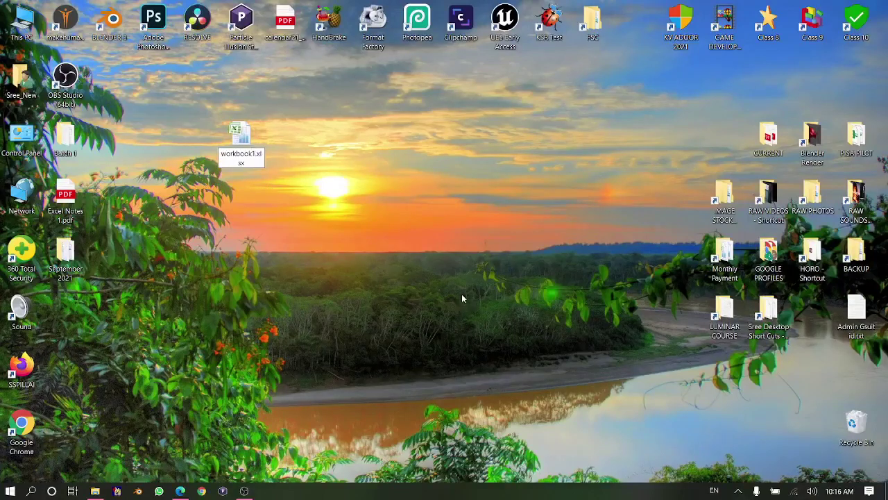
key(Return)
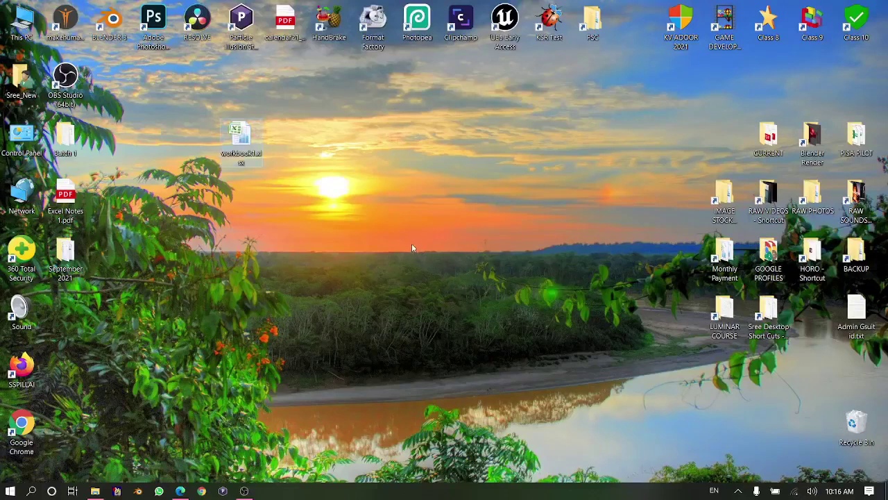
double_click(241, 136)
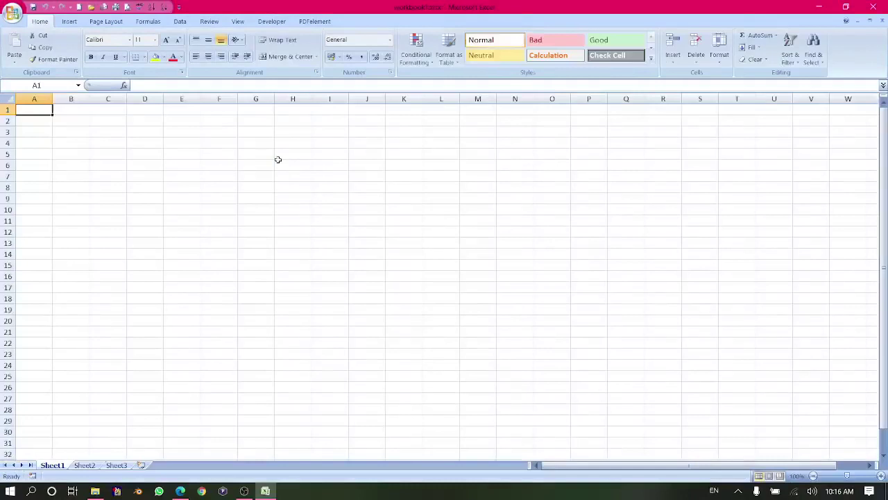
Select cell H10, return to A1, then minimize the workbook1.xlsx window
click(285, 209)
click(28, 111)
click(820, 9)
mouse_move(270, 491)
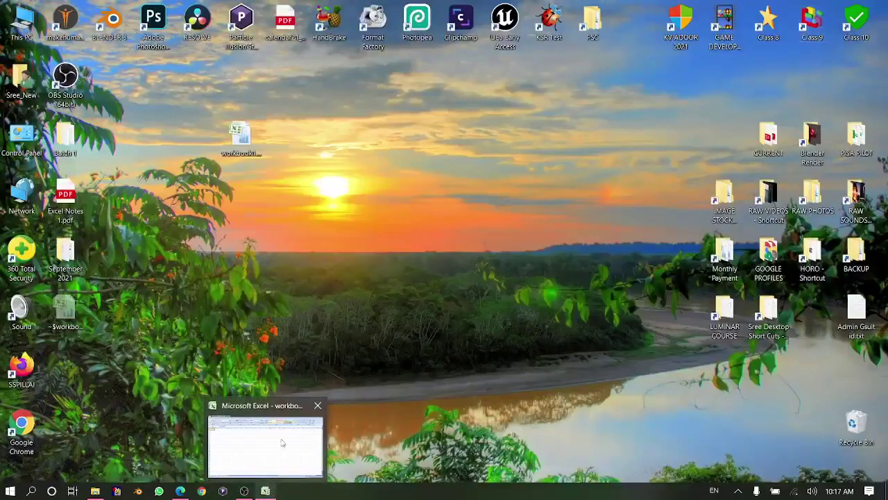
mouse_move(296, 412)
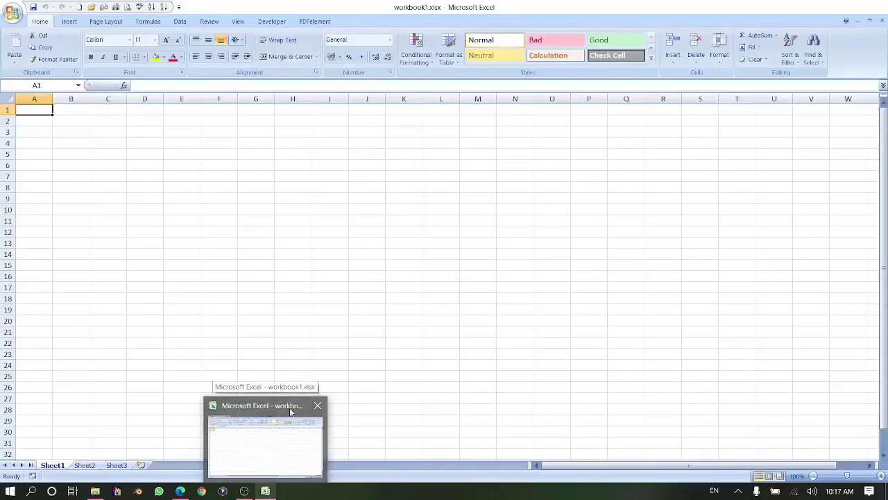
Restore workbook1.xlsx from the taskbar, restore it down, then maximize it to full screen
click(294, 411)
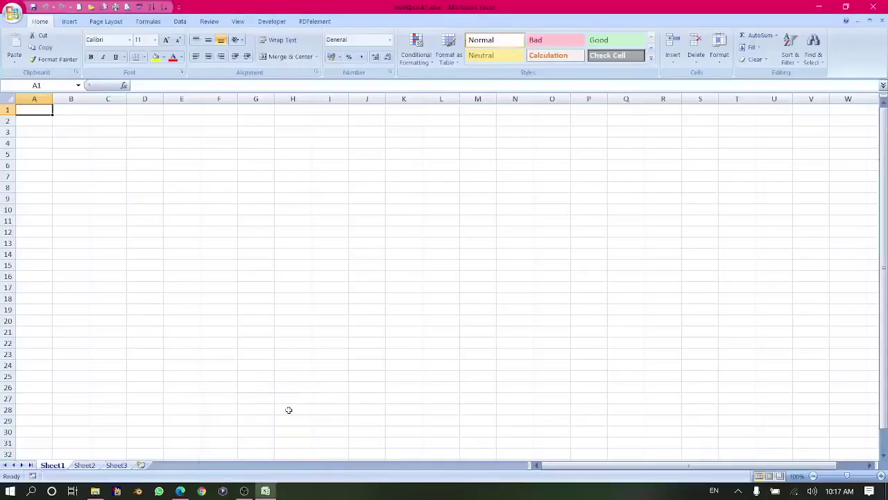
click(846, 6)
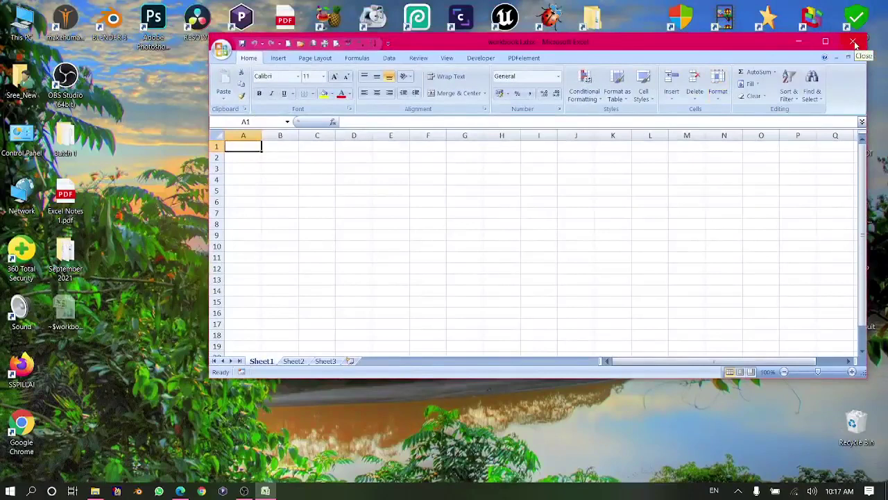
click(826, 42)
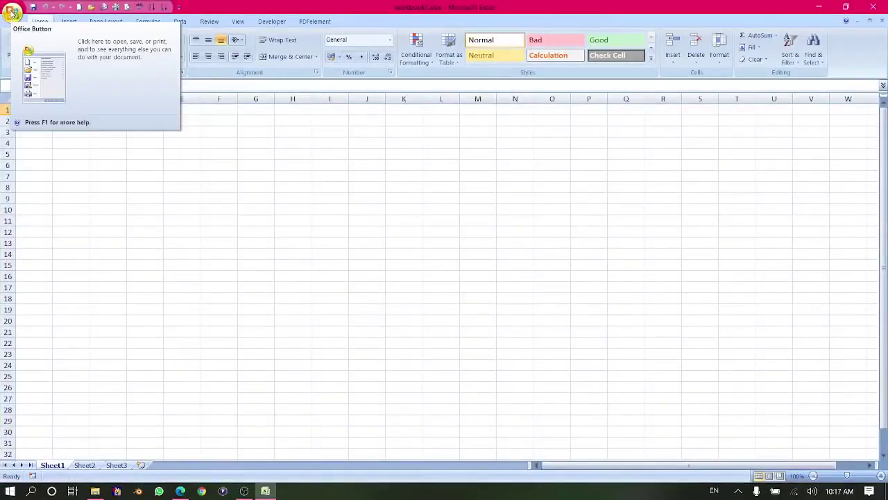
Open the Office Button menu and show the Save As format list
click(12, 12)
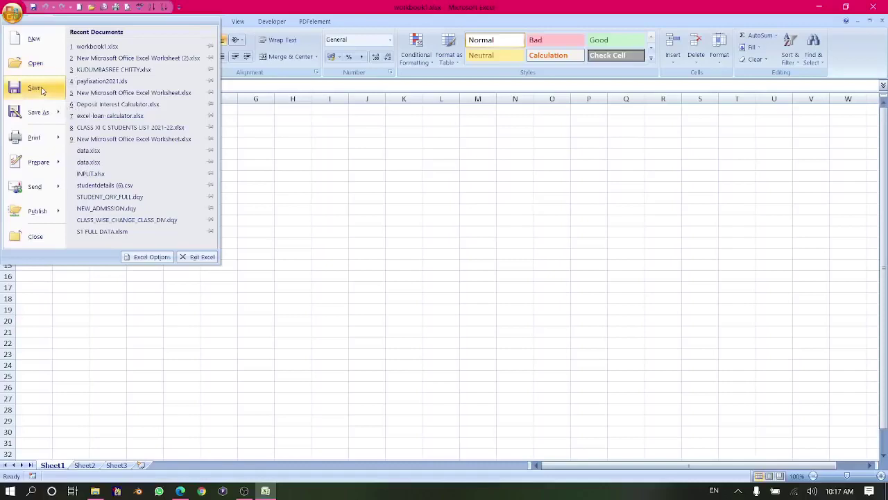
mouse_move(47, 110)
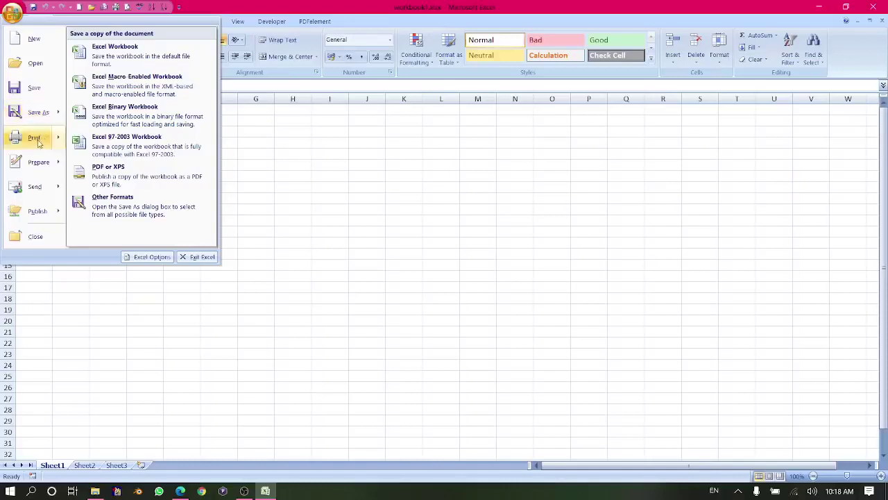
Preview the Print, Prepare, Send and Publish submenus, then dismiss the Office menu
mouse_move(37, 142)
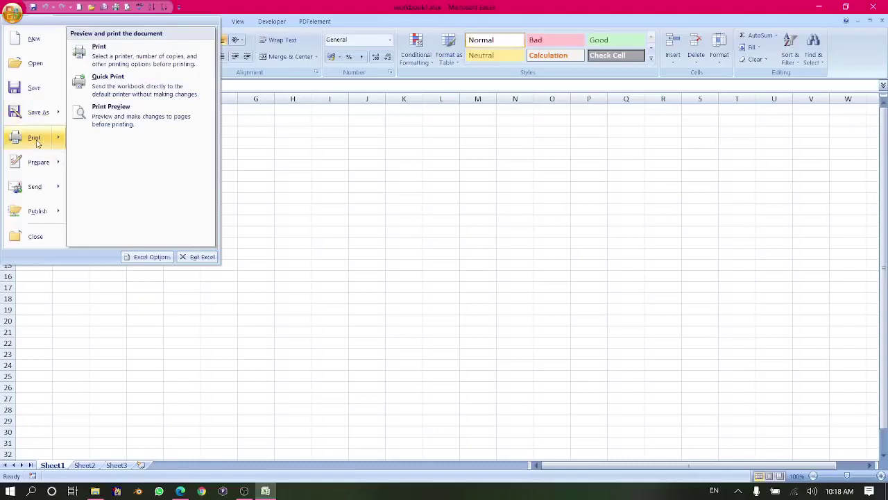
mouse_move(38, 166)
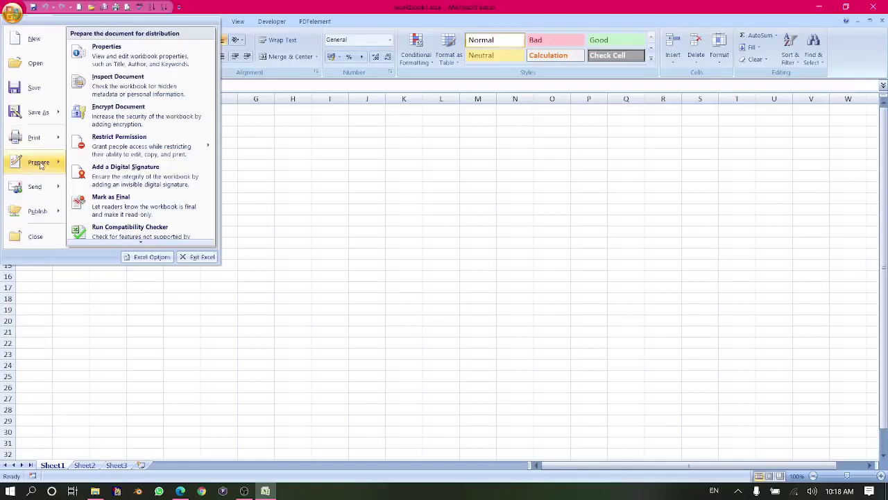
mouse_move(40, 188)
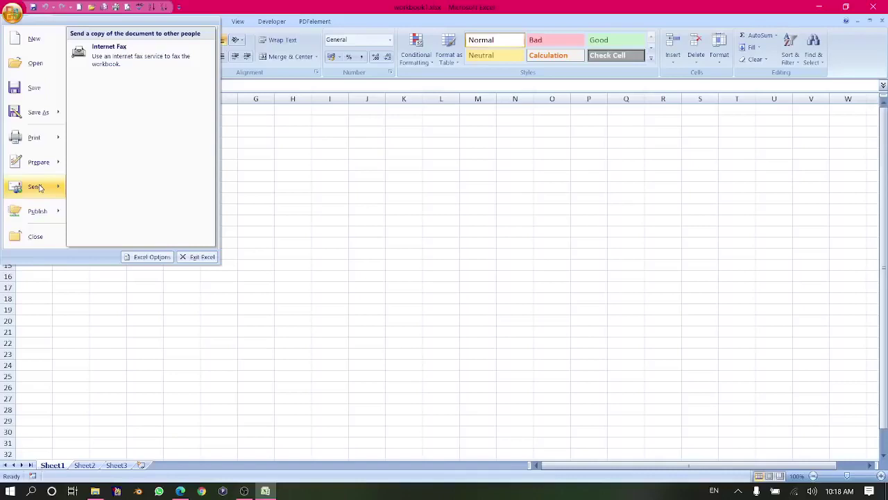
mouse_move(40, 213)
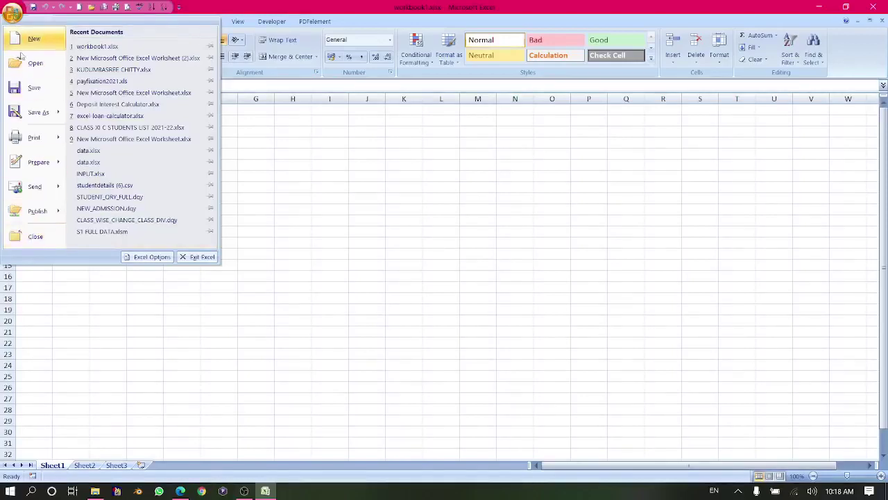
click(333, 141)
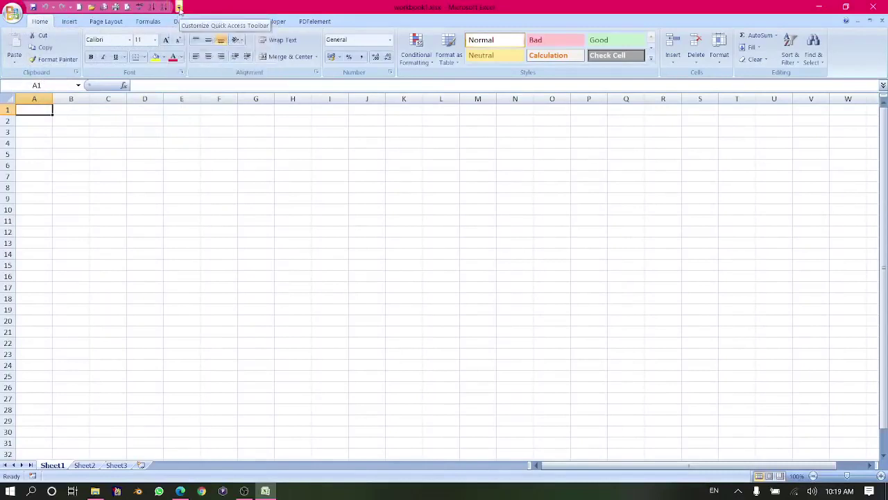
Remove Open from the Quick Access Toolbar, then add it back at the toolbar's end
click(179, 9)
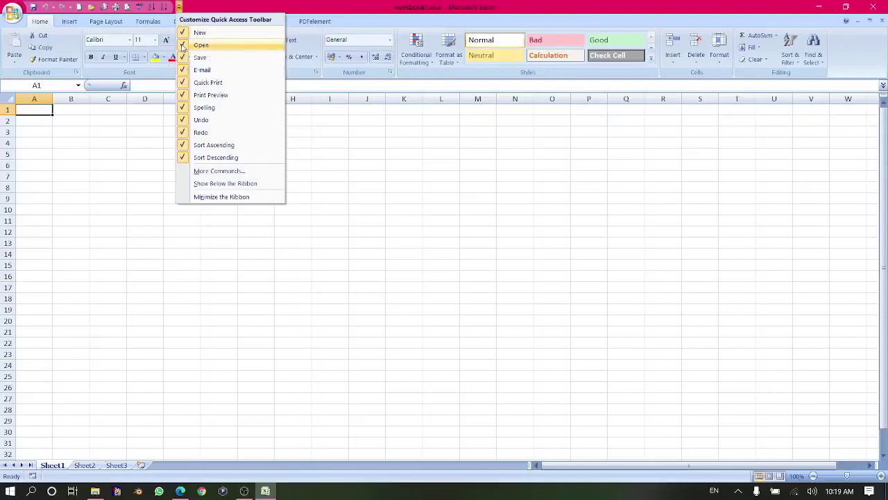
click(183, 45)
click(168, 8)
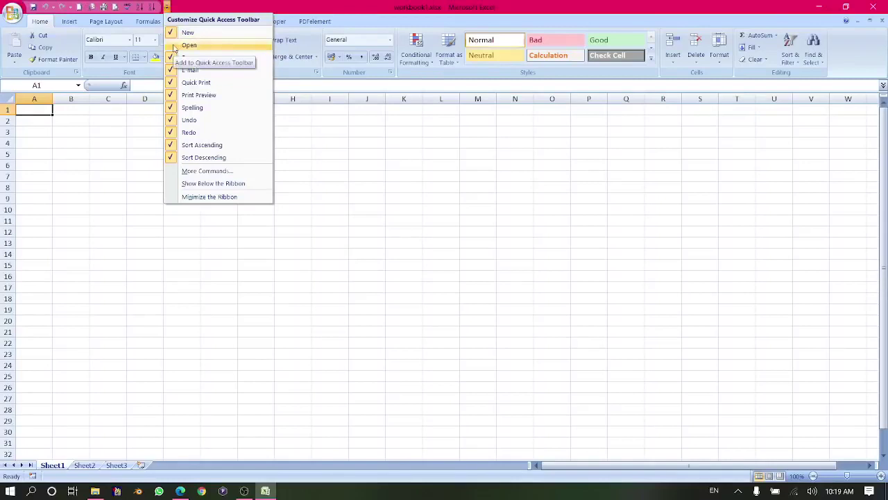
click(213, 6)
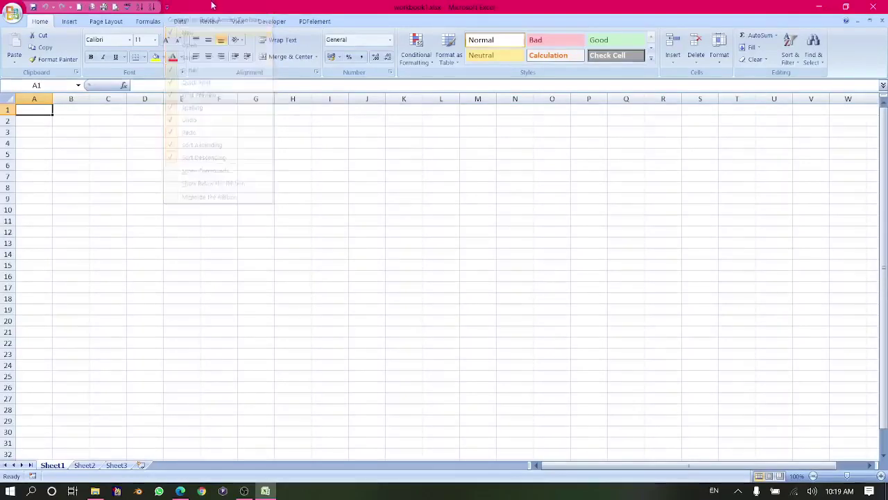
click(167, 8)
click(173, 46)
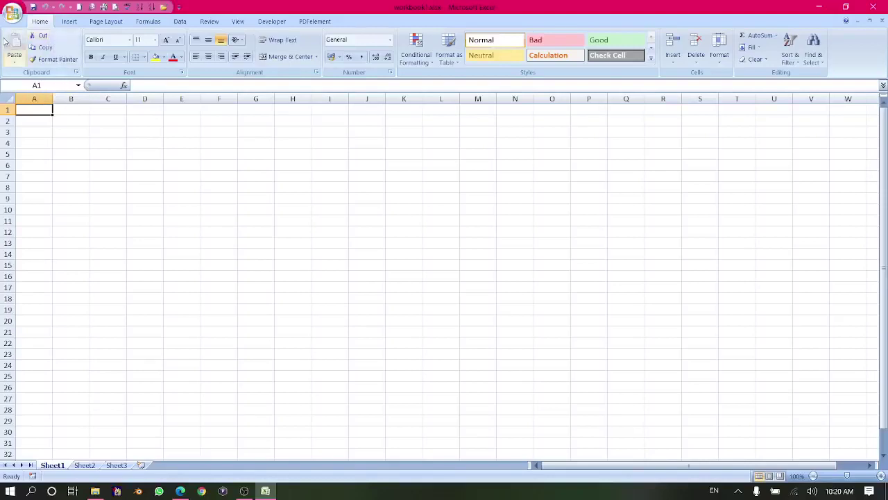
click(69, 23)
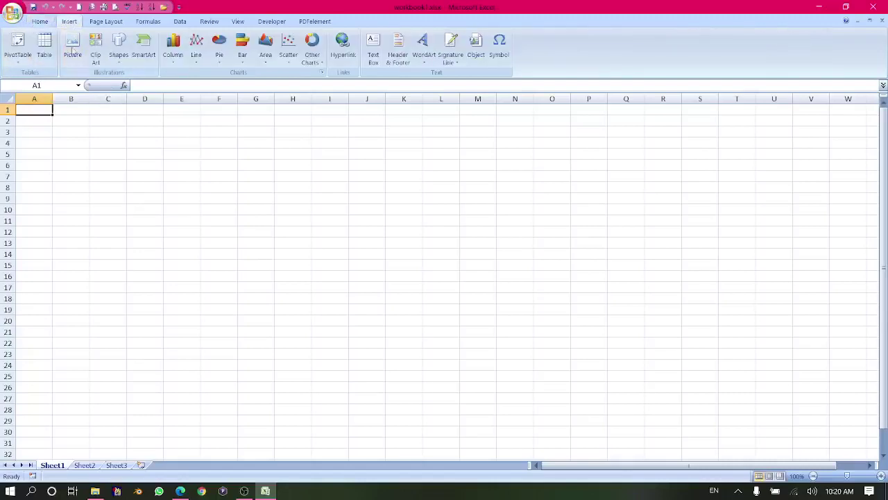
click(42, 22)
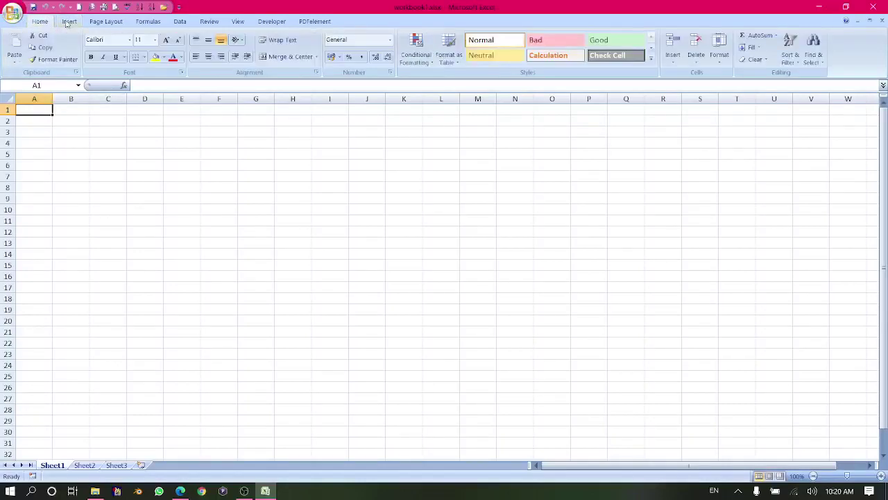
click(68, 21)
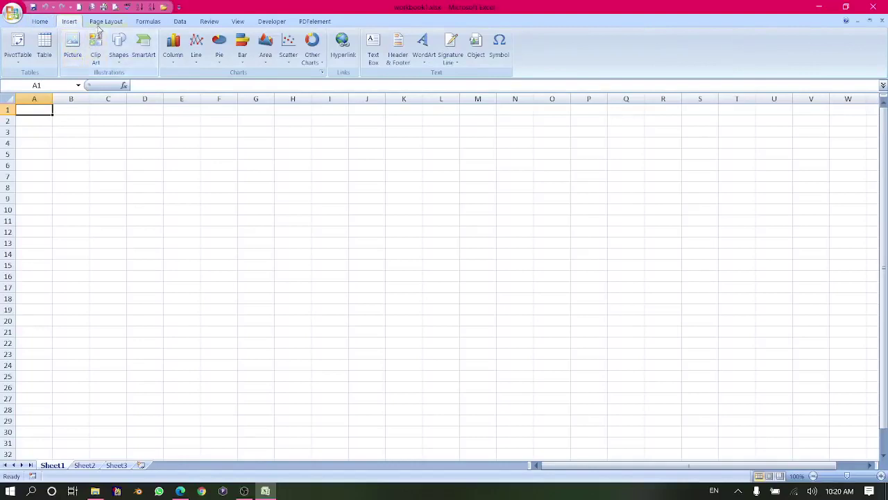
click(41, 23)
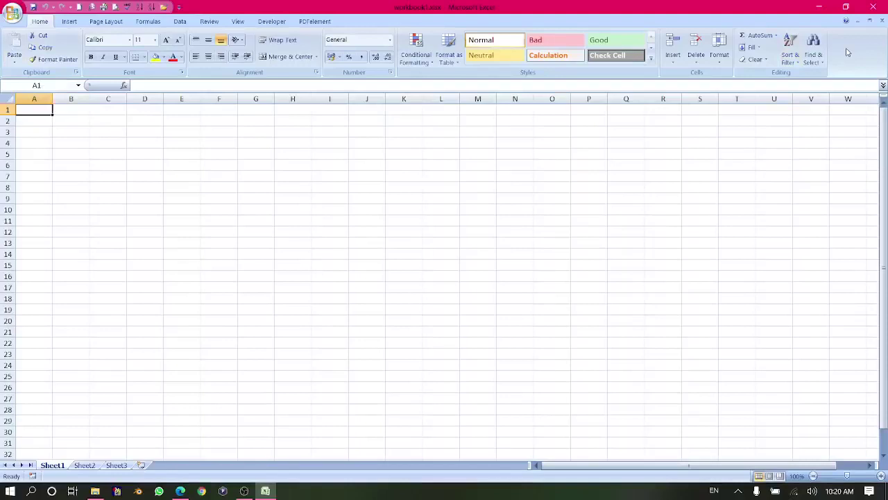
click(68, 24)
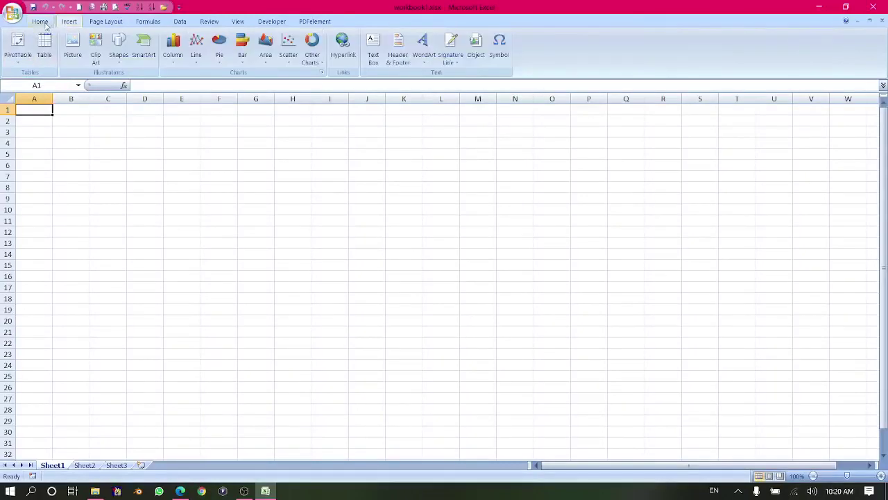
click(42, 23)
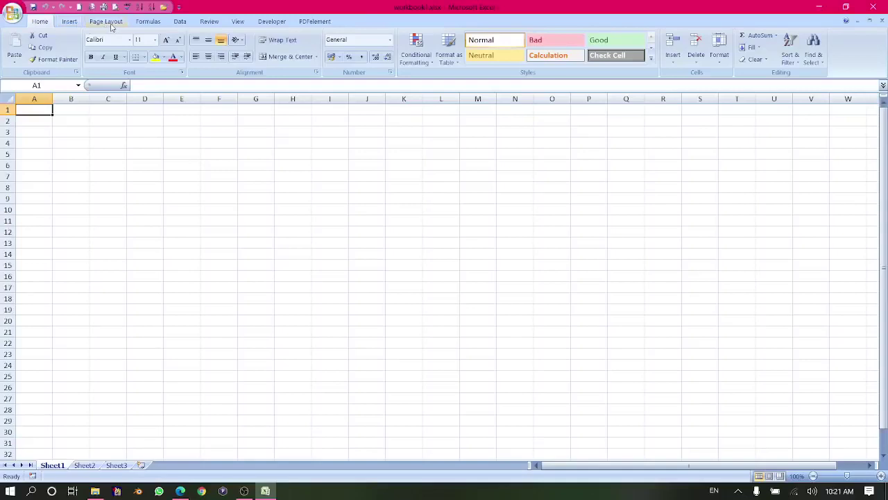
Look through the Data and Review ribbon tabs, ending on the View tab
scroll(147, 25, down, 3)
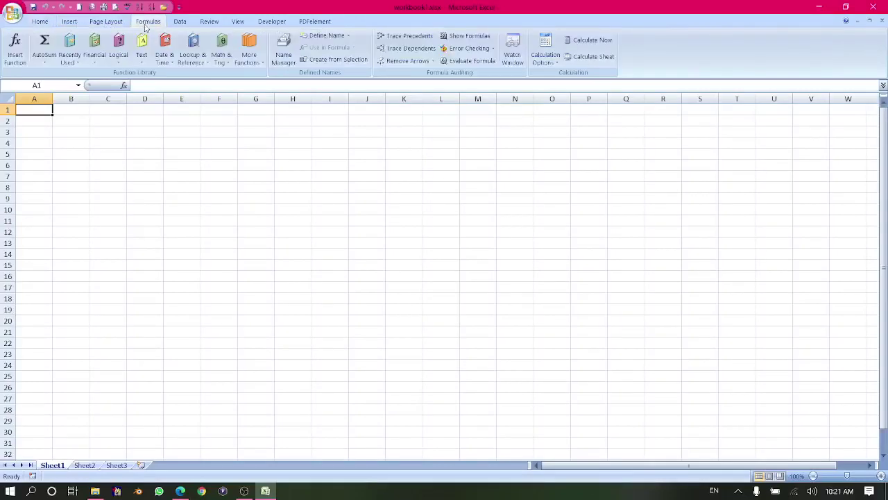
click(179, 24)
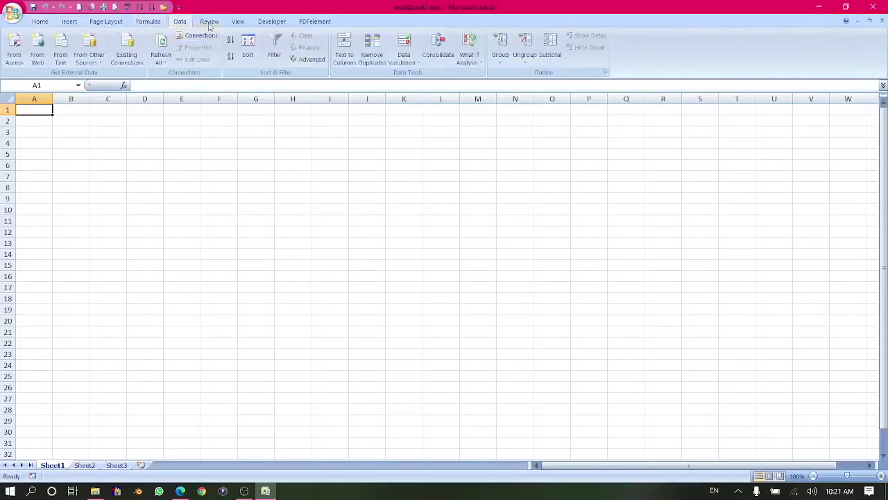
click(210, 24)
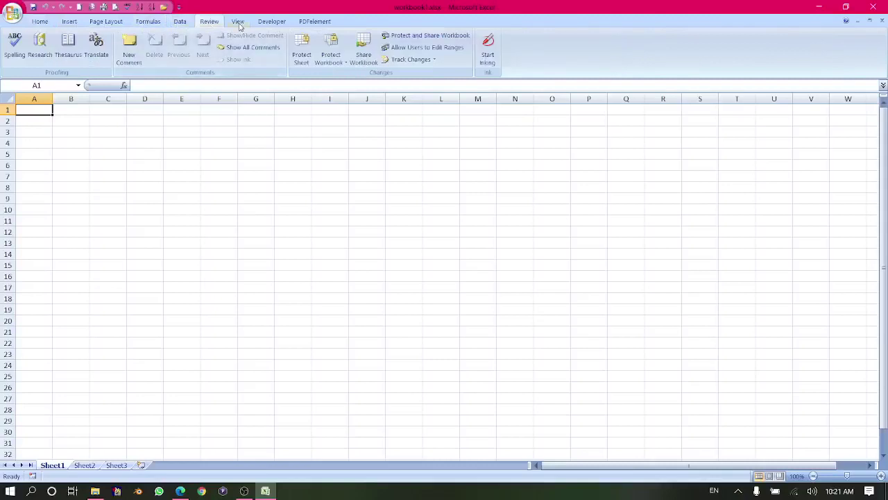
click(240, 25)
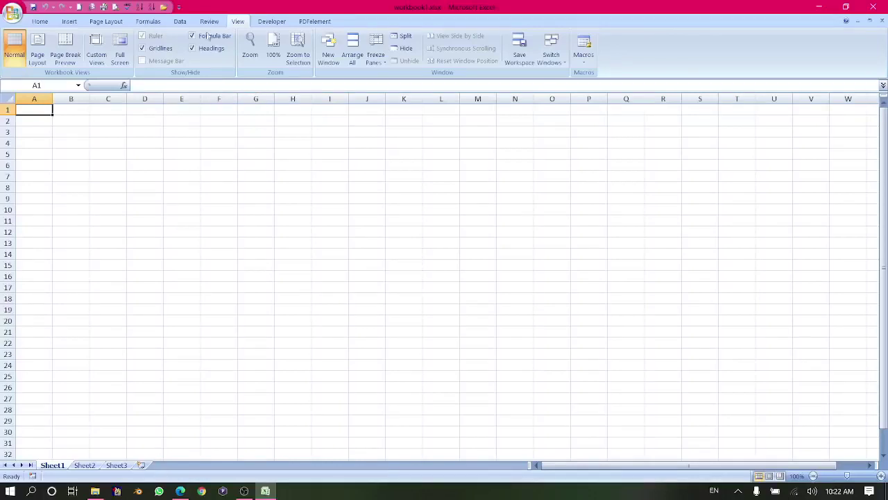
Go back to Home, then show the Insert tab's tables, illustrations, charts, links and text groups
click(40, 21)
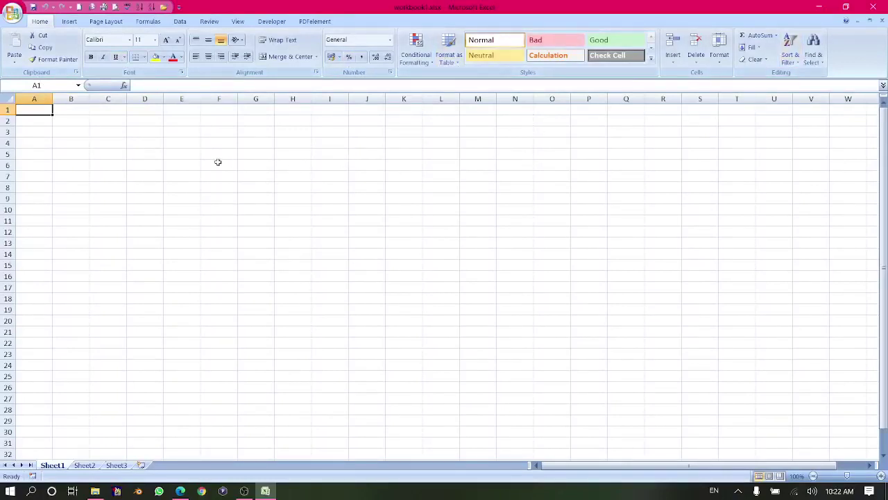
click(68, 21)
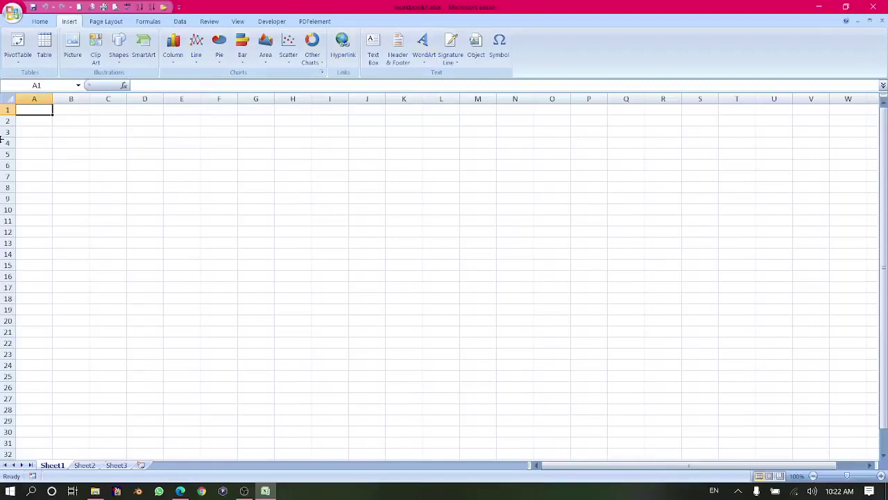
Look at Page Layout, then show the Formulas tab's function library and auditing tools
click(106, 21)
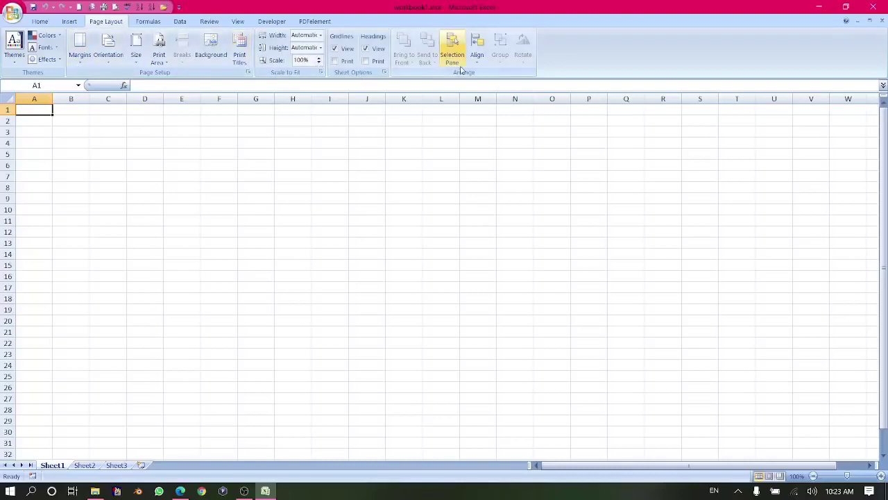
click(149, 21)
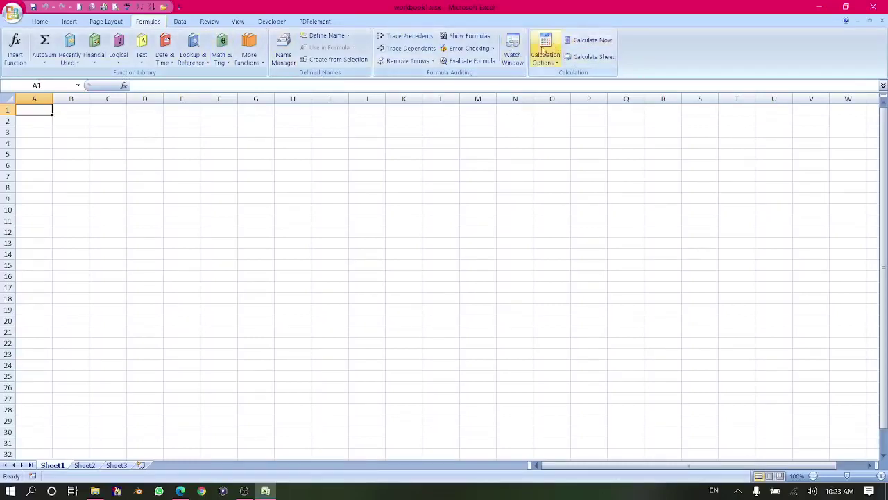
Show the Data tab with external data, sort and filter, and data tools groups
click(180, 23)
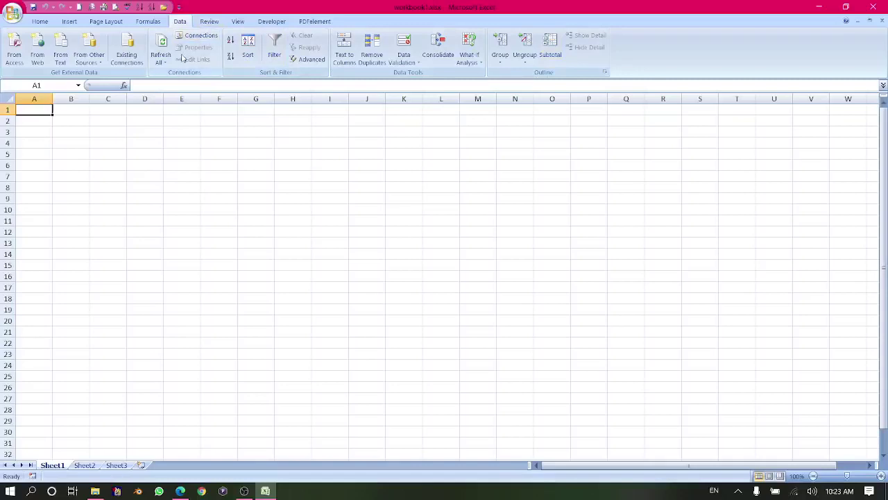
Look at the Review tab, then show the View tab's views, zoom and window commands
click(208, 23)
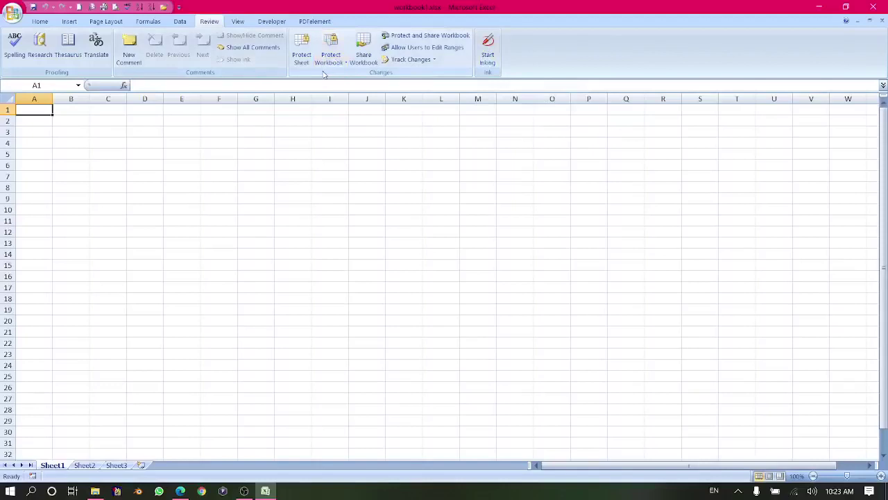
click(238, 22)
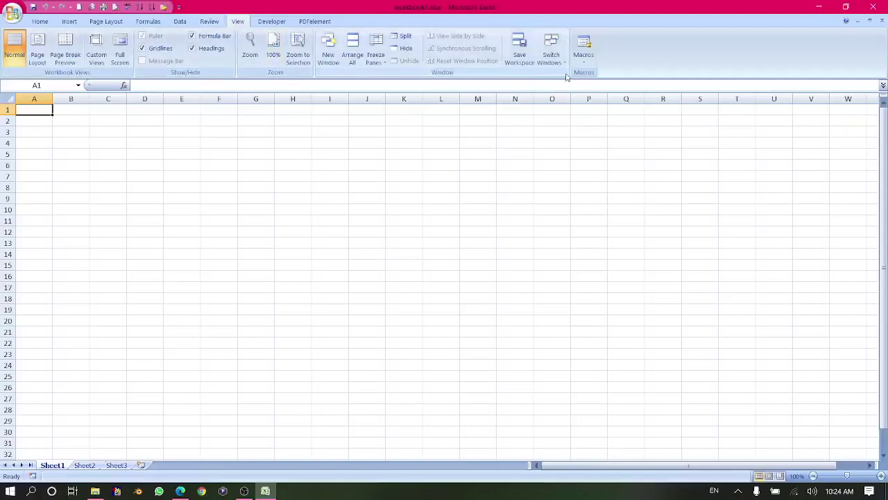
click(122, 174)
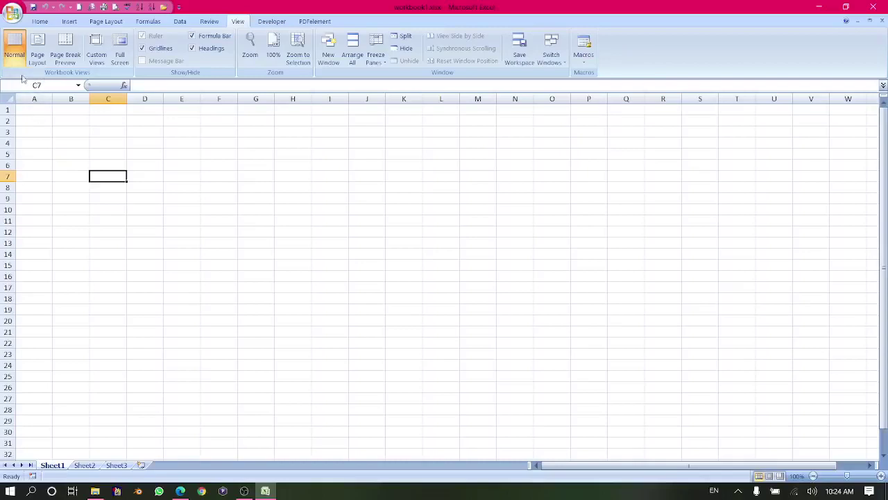
click(32, 109)
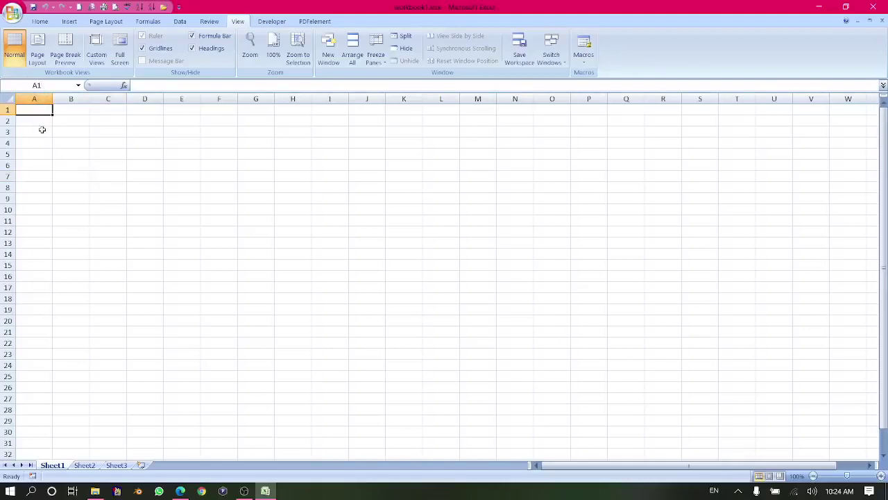
Select cell A7, then all of column A via its header, back on Home
click(45, 179)
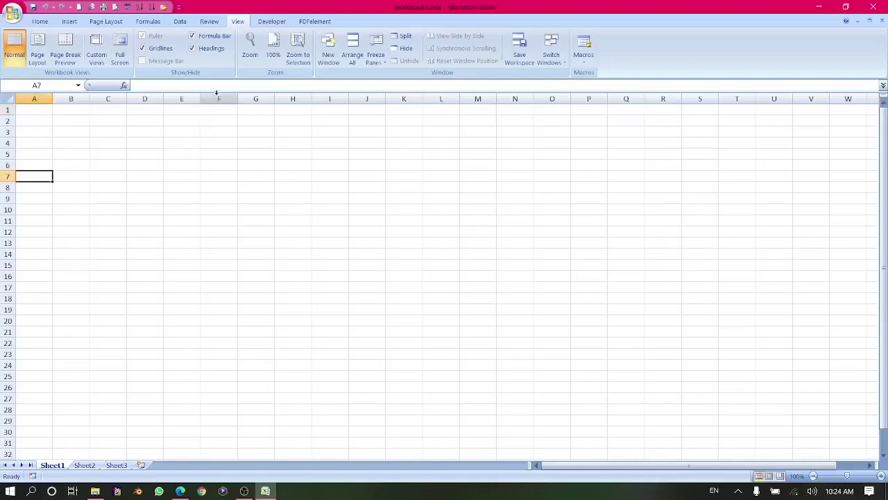
click(34, 98)
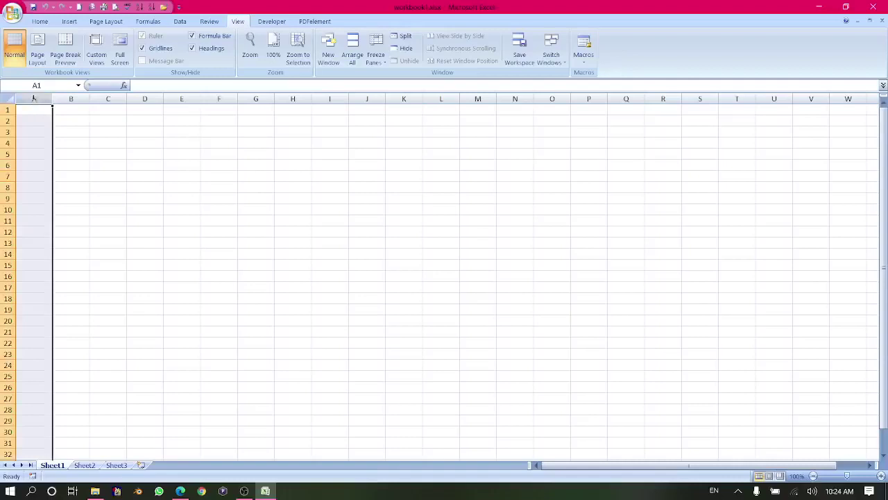
click(39, 21)
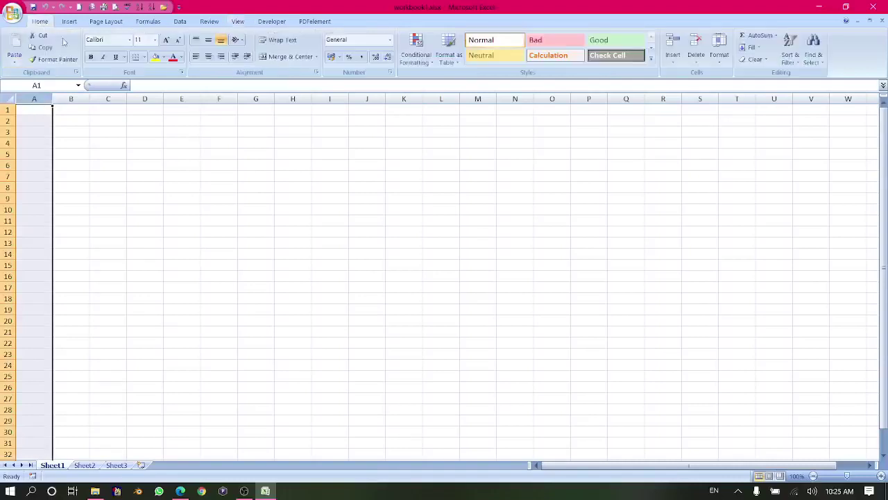
Shade column A yellow with Fill Color, then select row 1
click(155, 57)
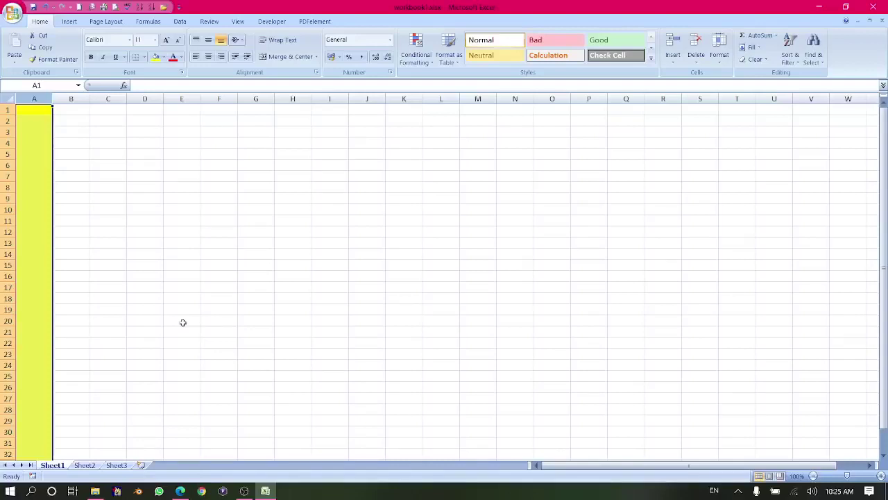
click(5, 109)
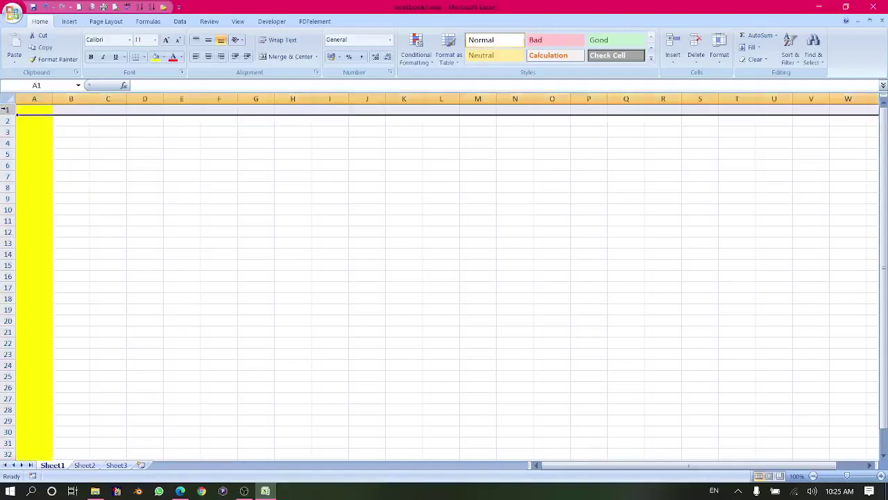
Select rows 2 and 3 in turn, ending with all of row 4 selected
click(7, 120)
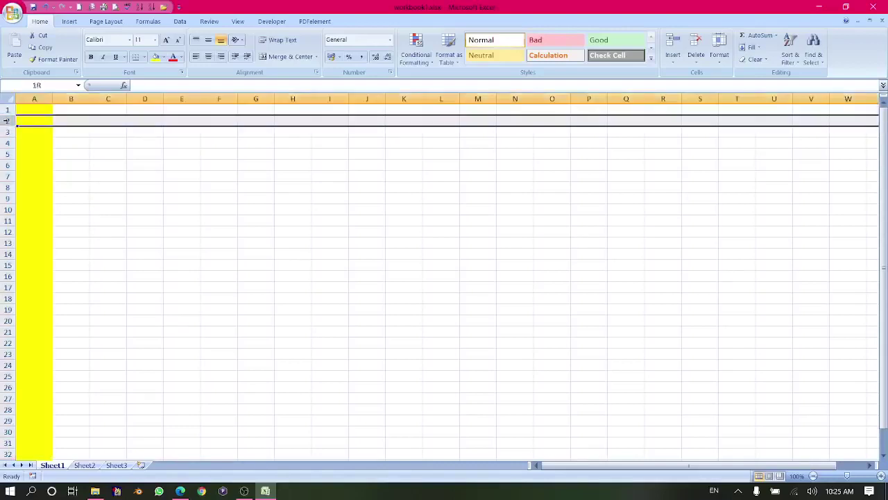
click(7, 131)
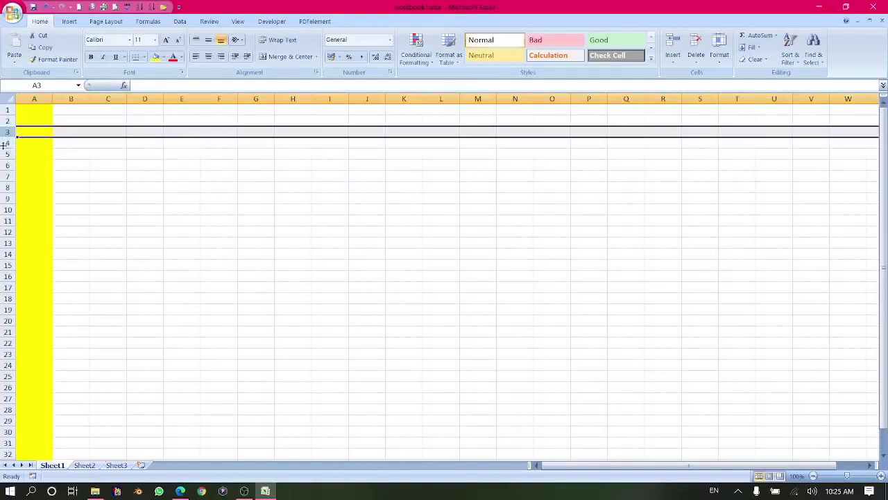
click(6, 144)
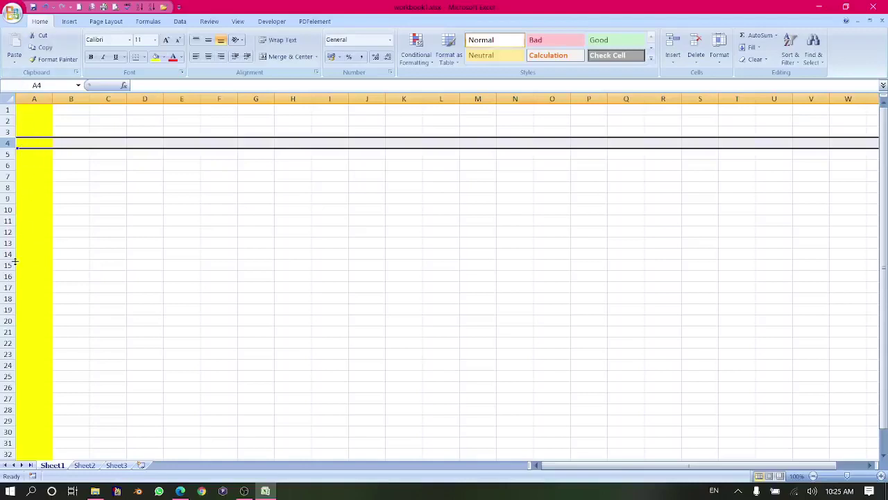
Fill row 4 dark navy from the Fill Color palette
click(165, 58)
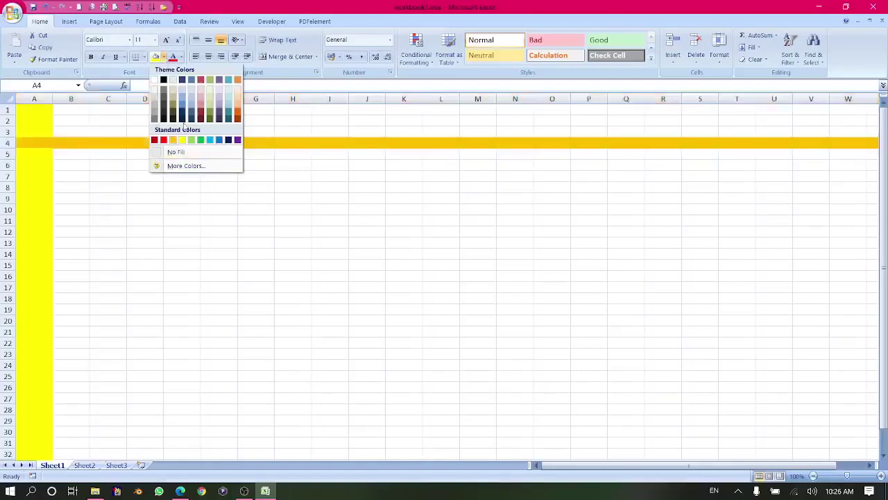
click(183, 114)
click(183, 254)
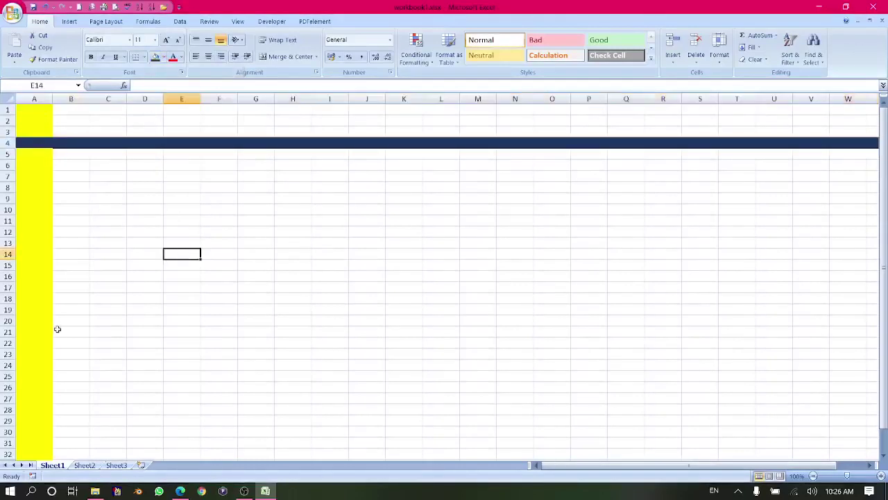
Give cell A4 a light blue fill from the Fill Color palette
click(27, 143)
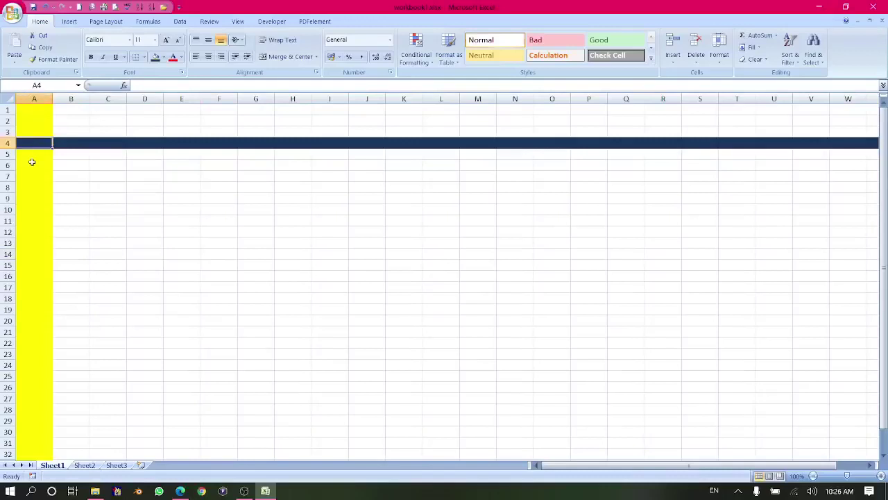
click(33, 98)
click(30, 143)
click(138, 243)
click(35, 143)
click(164, 57)
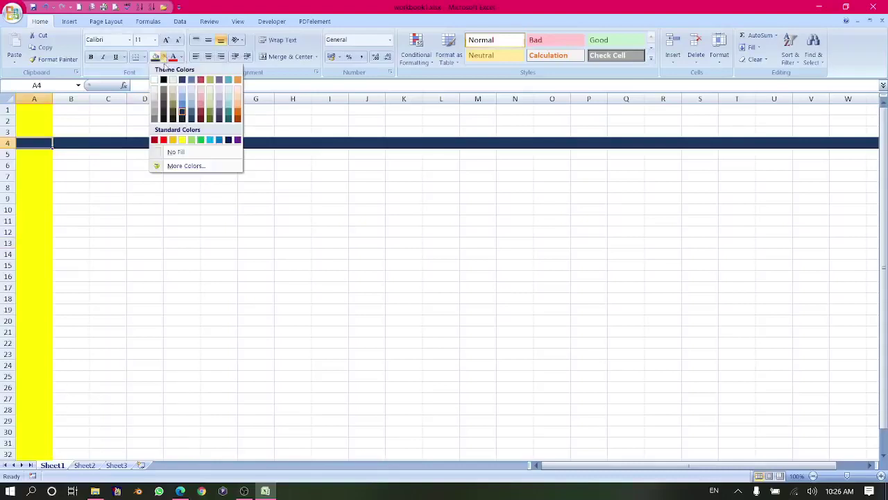
click(210, 141)
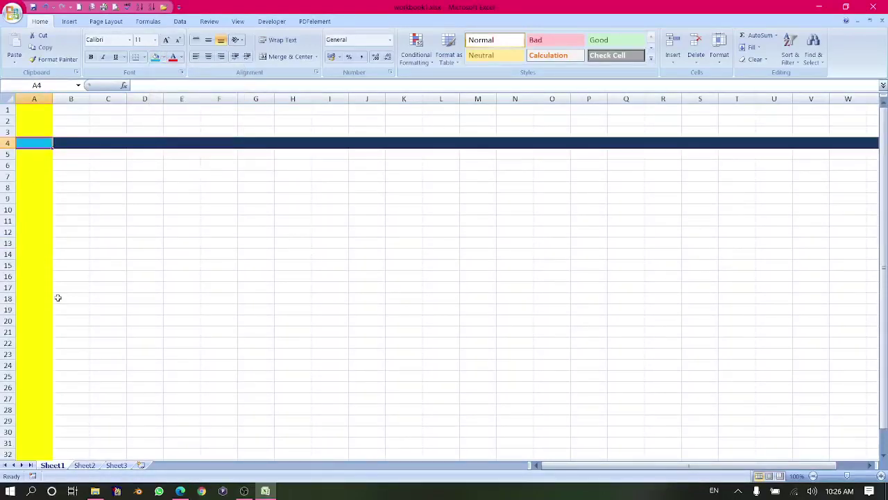
click(33, 109)
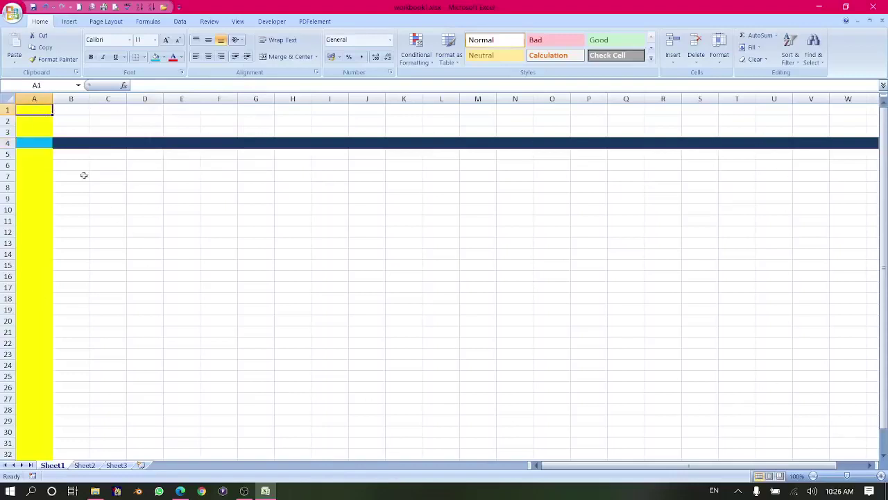
click(77, 113)
click(139, 119)
click(256, 126)
click(294, 122)
click(422, 228)
click(552, 197)
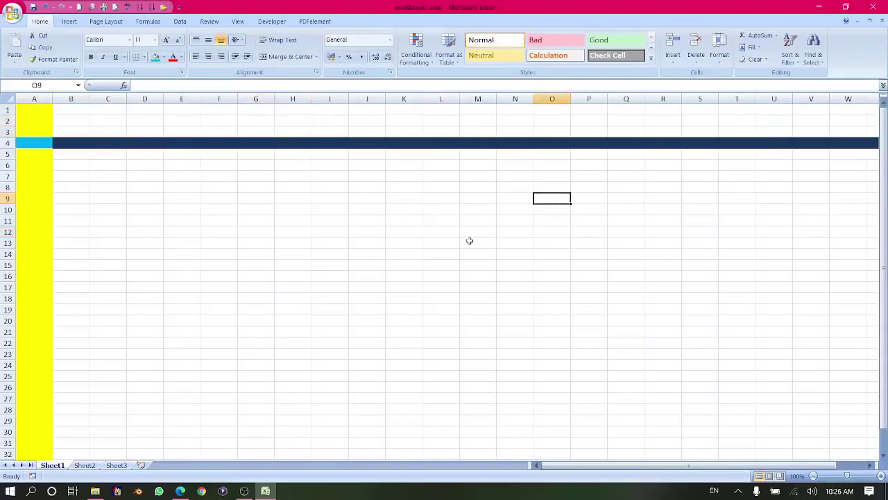
click(469, 241)
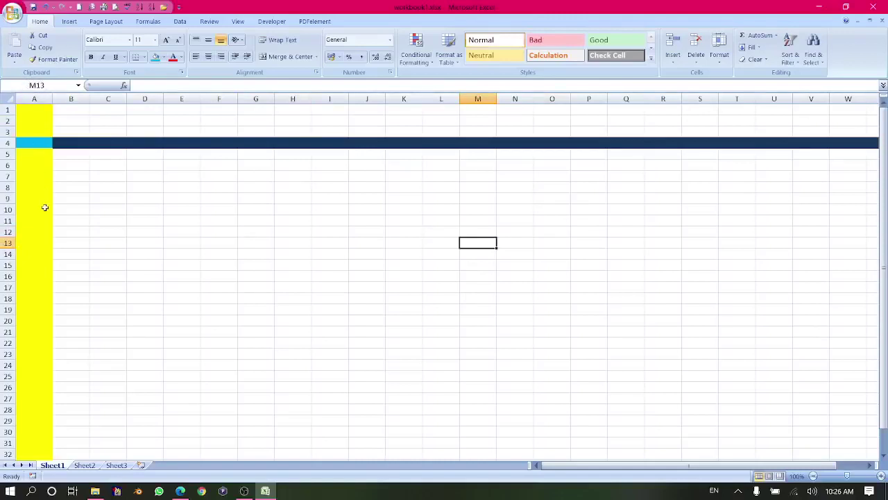
click(42, 84)
key(Escape)
text(13m)
key(Return)
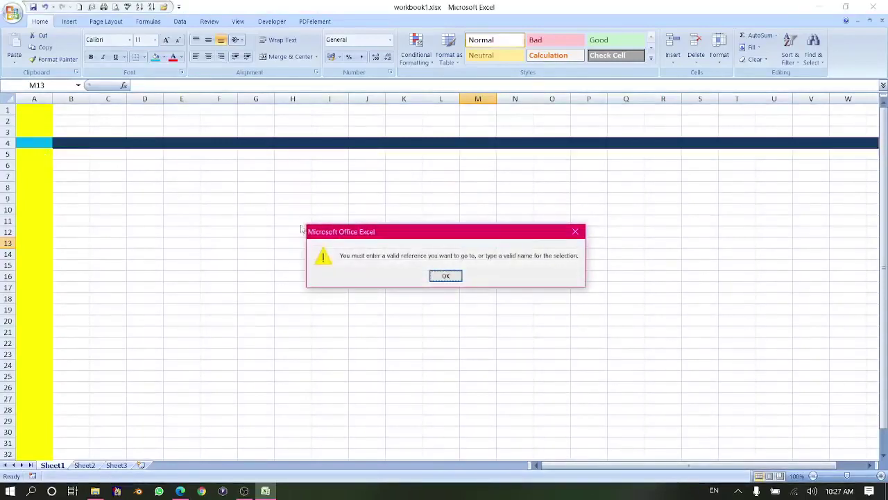
click(445, 275)
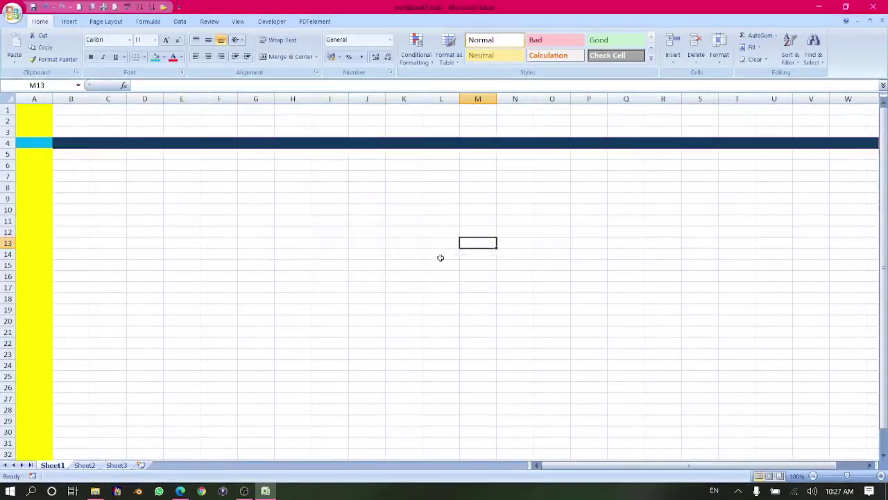
click(38, 84)
text(sree)
Locate cell M13 by selecting column M and row 13, then selecting M13 itself
click(214, 229)
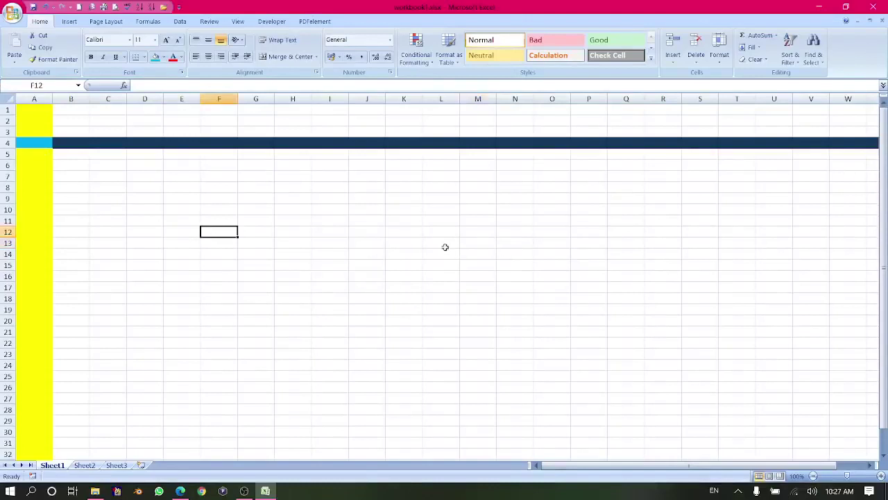
click(484, 100)
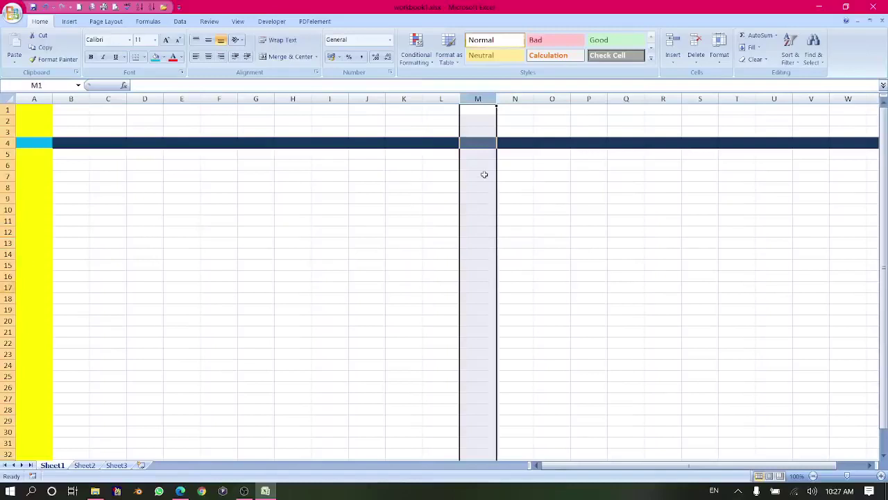
click(7, 243)
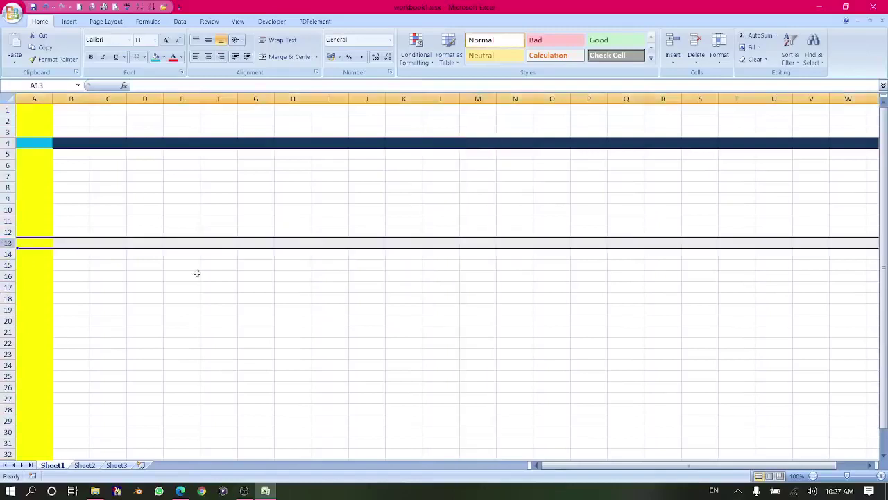
click(477, 244)
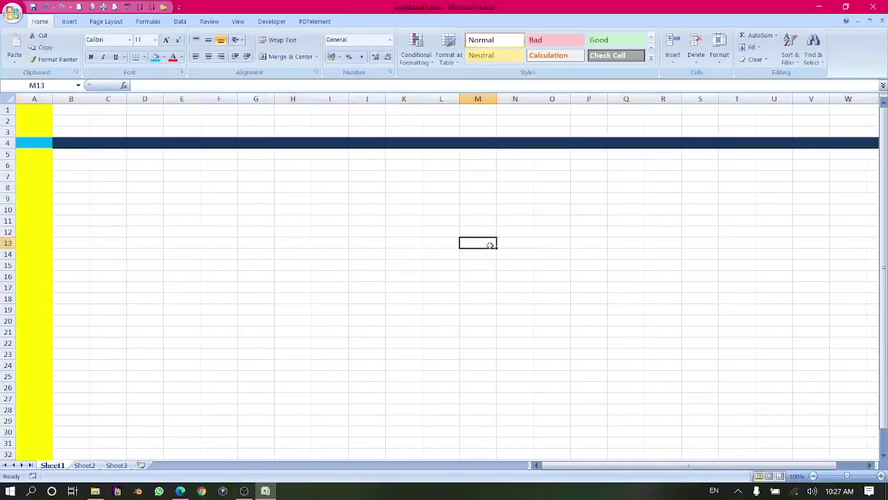
click(482, 98)
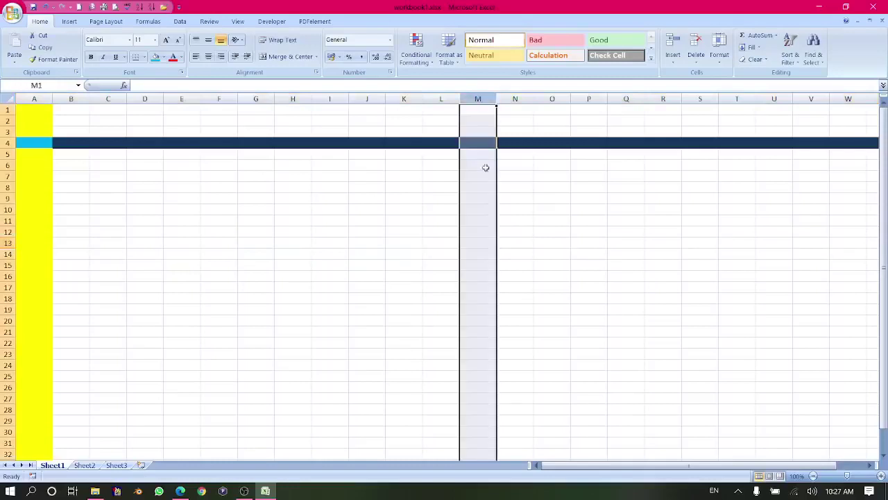
click(478, 234)
click(476, 241)
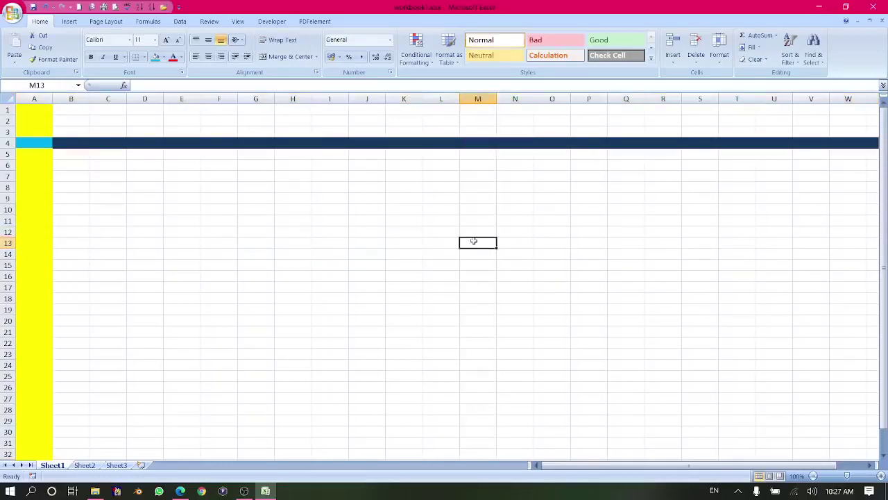
Name cell M13 'sree' in the Name Box, then reselect it to confirm the name shows
click(51, 85)
text(srce)
key(Return)
click(476, 231)
click(479, 247)
click(477, 233)
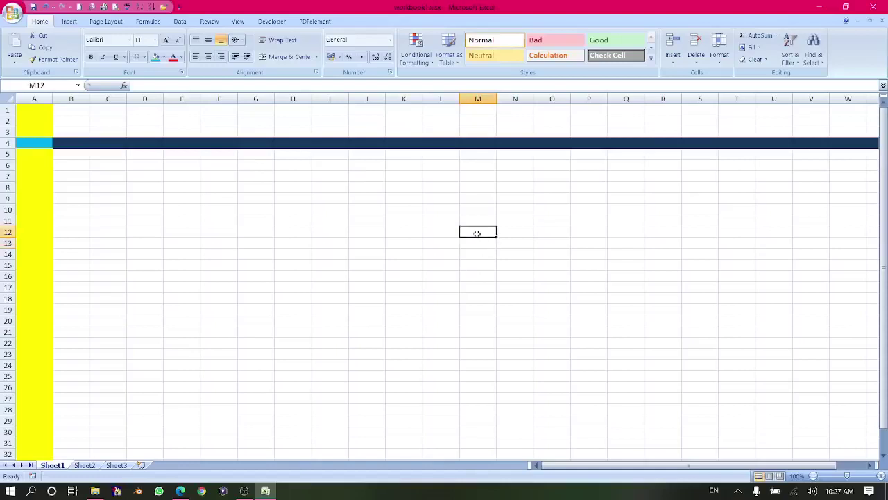
click(476, 248)
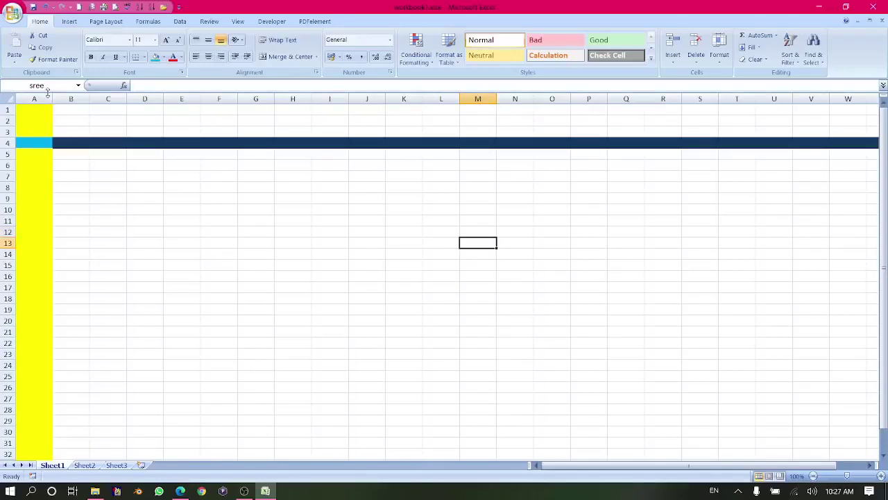
click(130, 250)
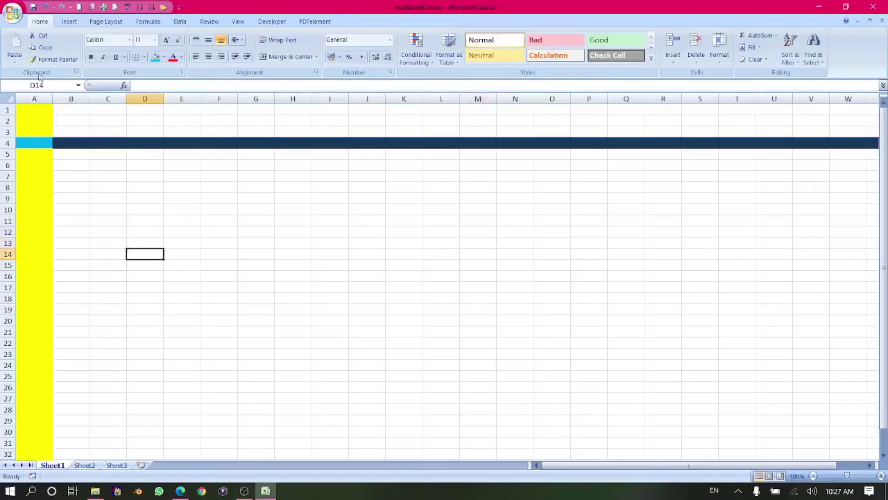
click(43, 85)
click(93, 208)
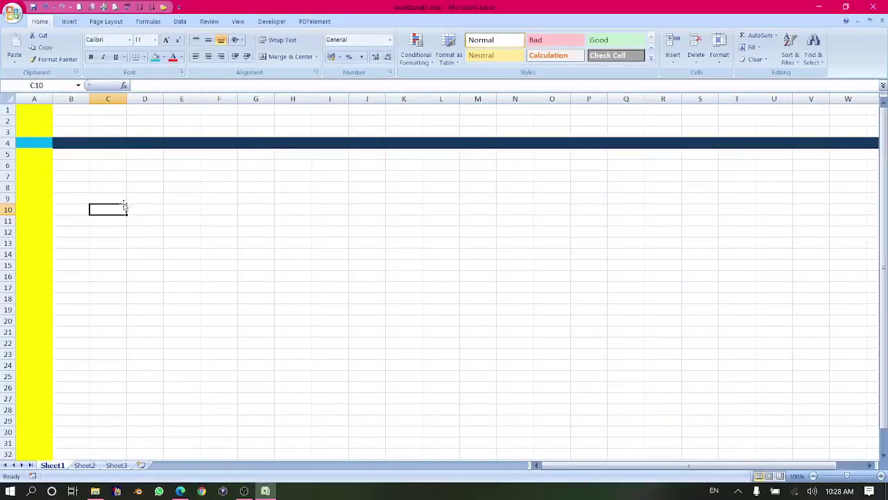
click(10, 212)
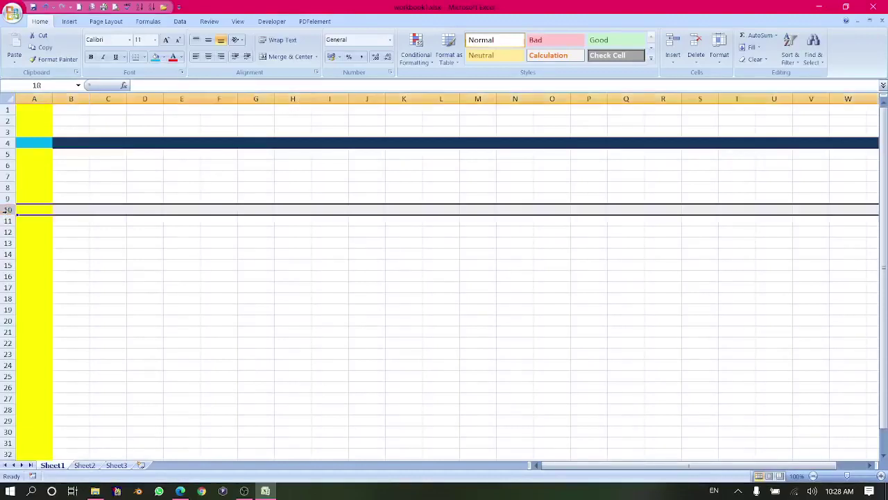
click(288, 98)
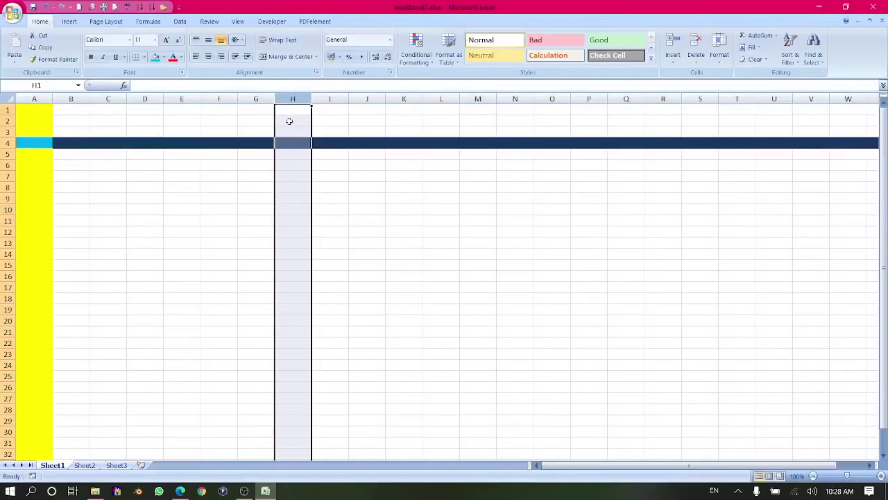
click(296, 208)
click(295, 99)
click(295, 143)
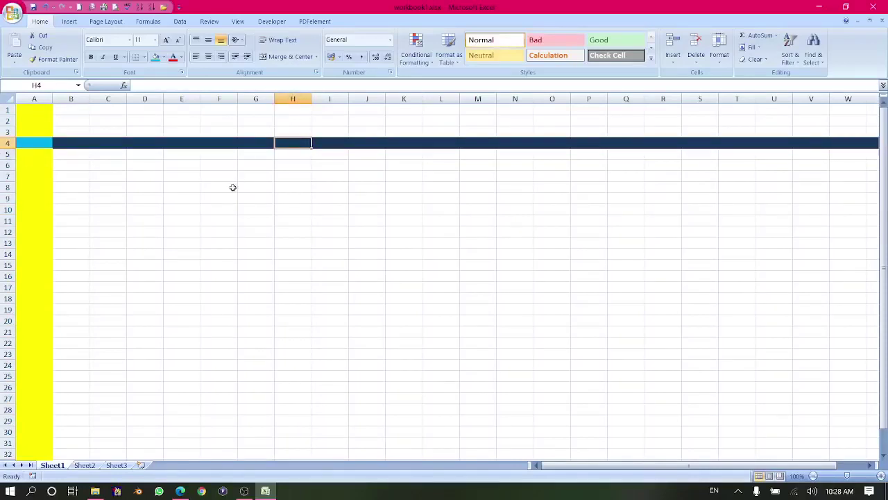
Drag-select the cells from A1 to W36, scrolling to check the selected range
scroll(218, 258, down, 1)
scroll(218, 257, up, 1)
drag(28, 109, 852, 440)
scroll(628, 416, down, 3)
scroll(628, 416, up, 4)
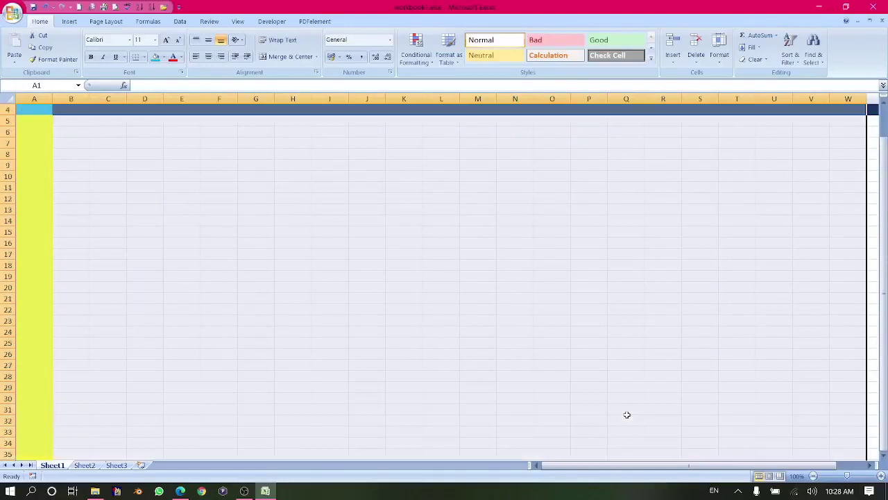
scroll(446, 424, down, 2)
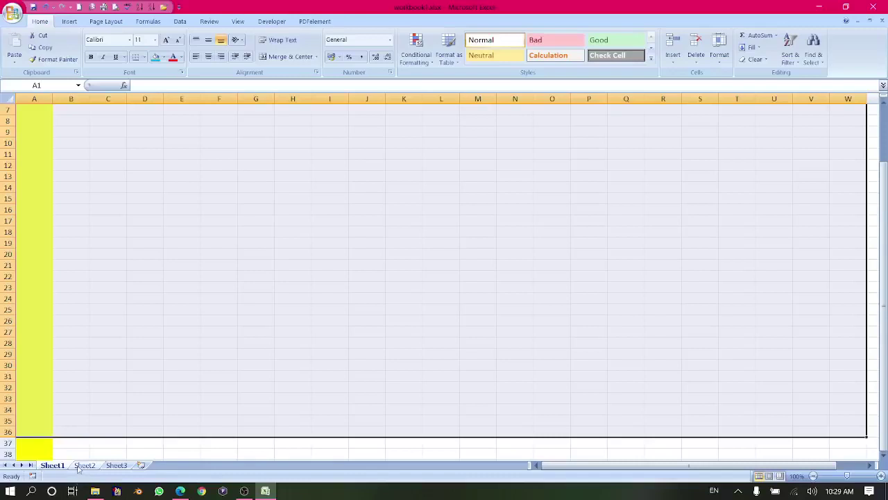
Check the blank Sheet2, insert Sheet4 after Sheet3, and go back to Sheet1
click(82, 466)
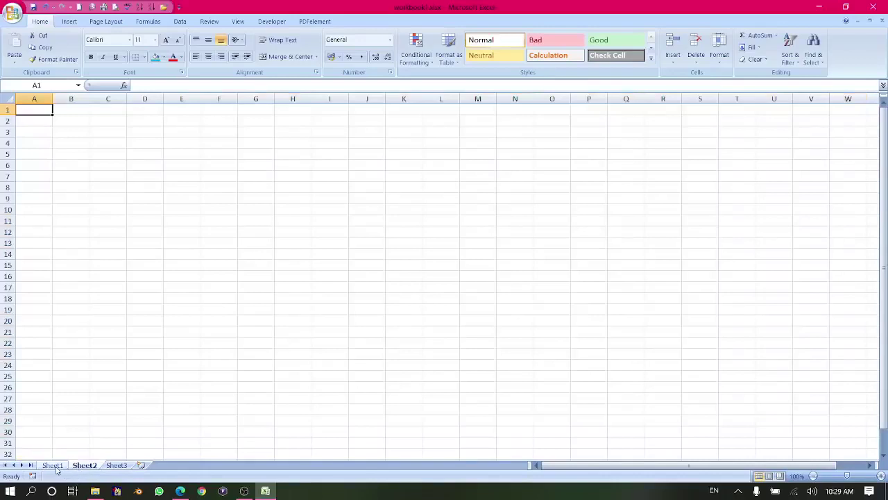
click(59, 468)
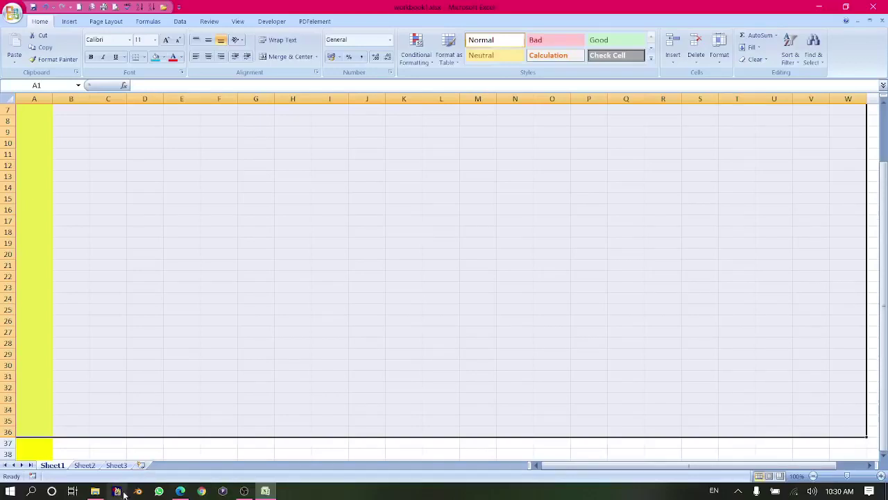
click(141, 466)
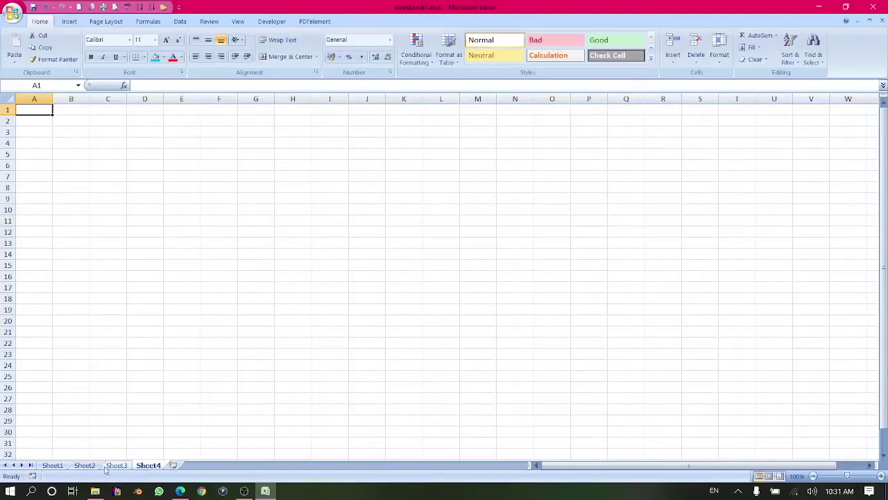
click(57, 469)
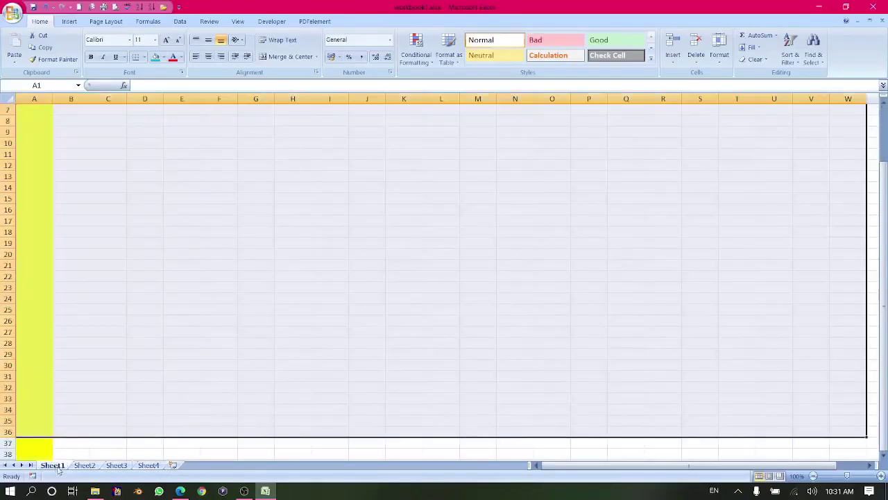
double_click(58, 469)
Rename Sheet1 to page1 and Sheet2 to page2
text(page1)
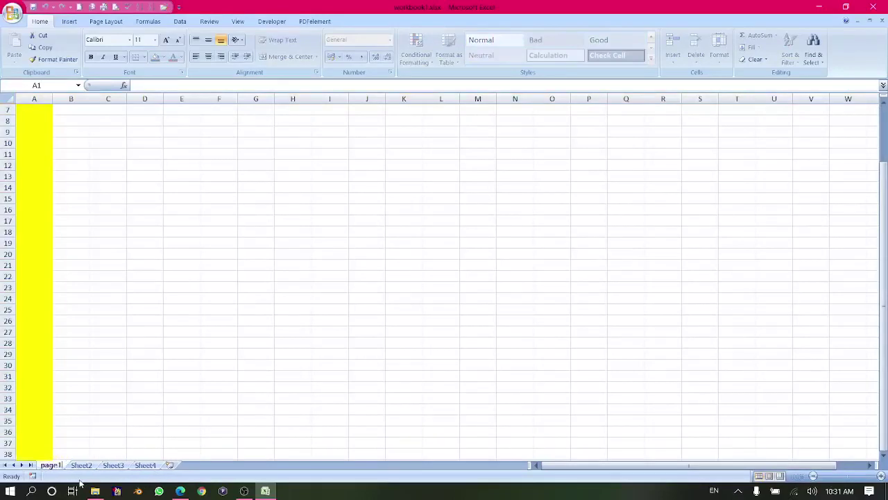
click(85, 467)
double_click(81, 465)
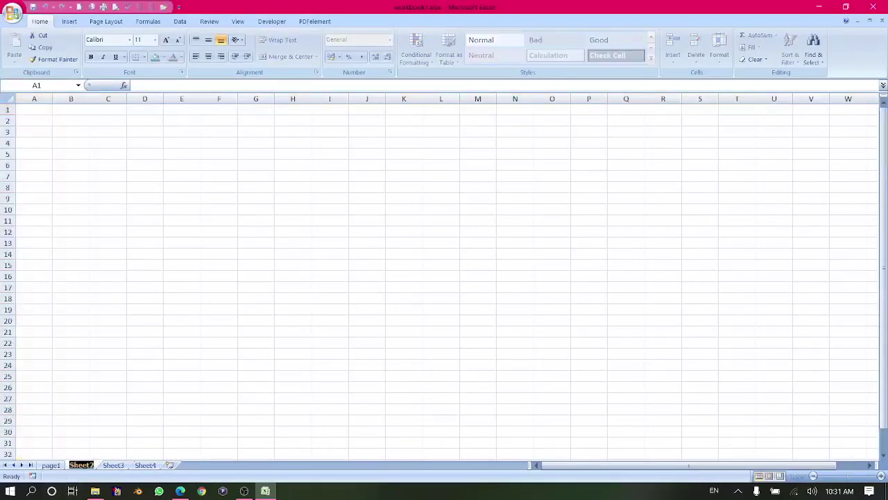
text(page2)
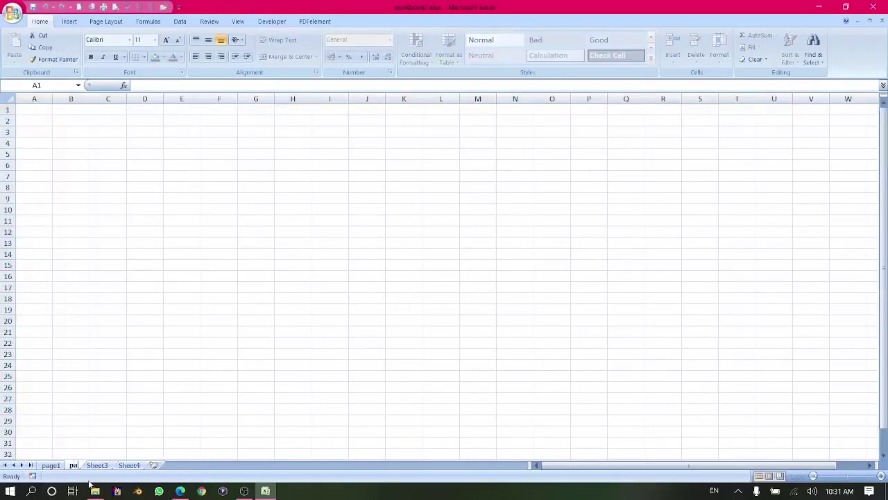
click(109, 466)
Rename Sheet3 to p3 and Sheet4 to p4
double_click(111, 467)
text(p3)
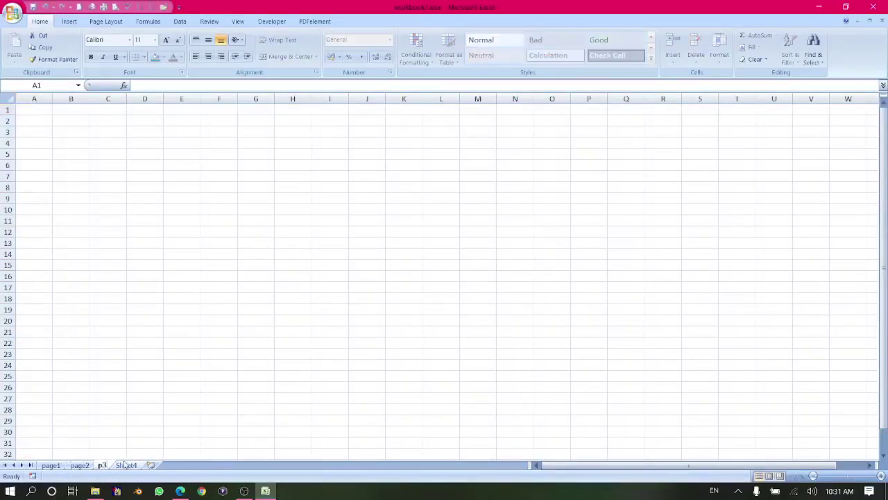
key(Return)
click(128, 467)
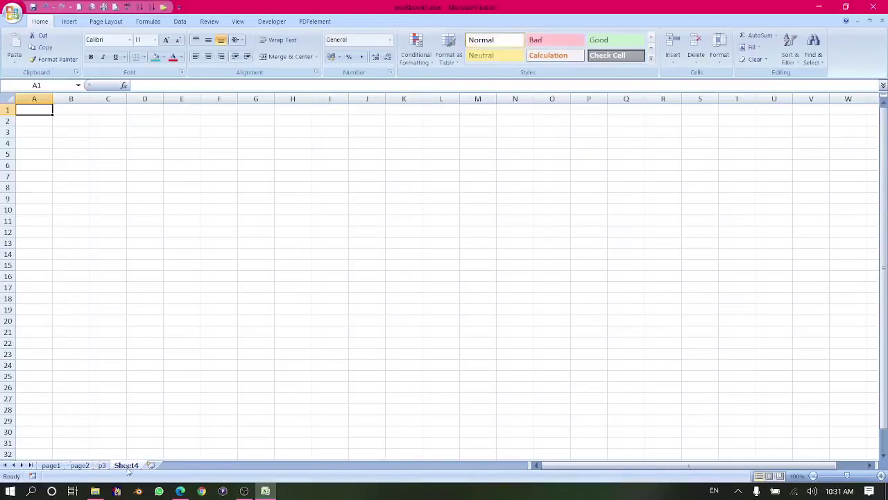
double_click(128, 467)
text(p4)
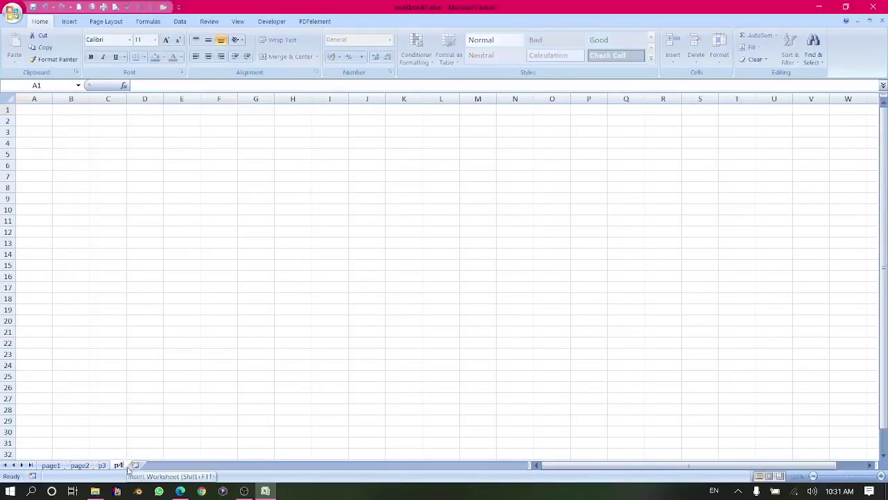
click(170, 379)
Check each renamed sheet in turn: page1, page2, p3 and p4
click(51, 465)
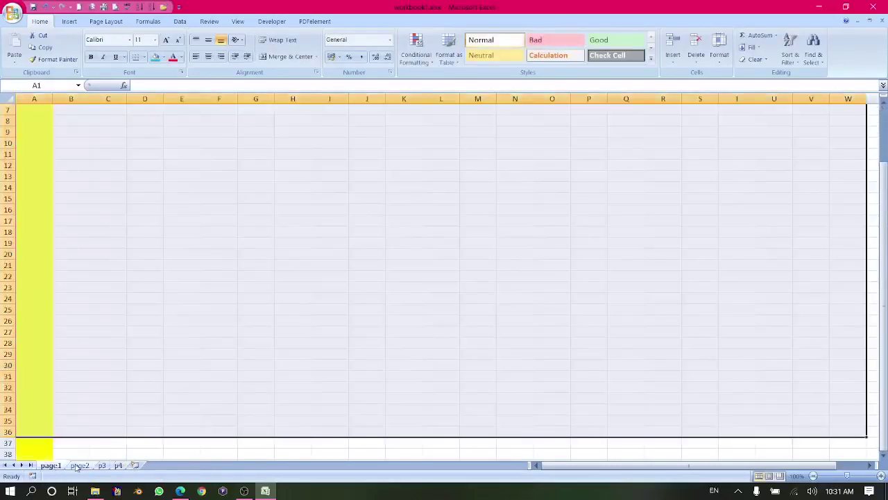
click(78, 466)
click(102, 465)
click(119, 468)
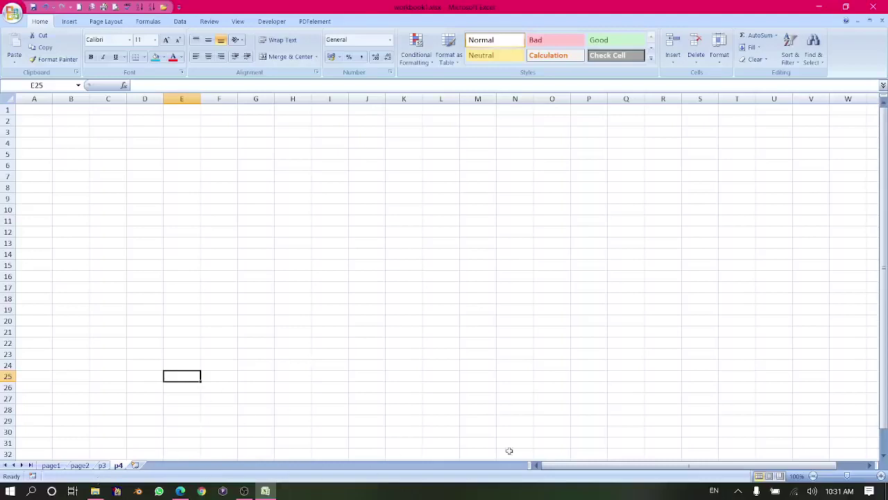
Drag the tab split box left to widen the horizontal scrollbar
drag(597, 469, 563, 466)
drag(531, 466, 396, 466)
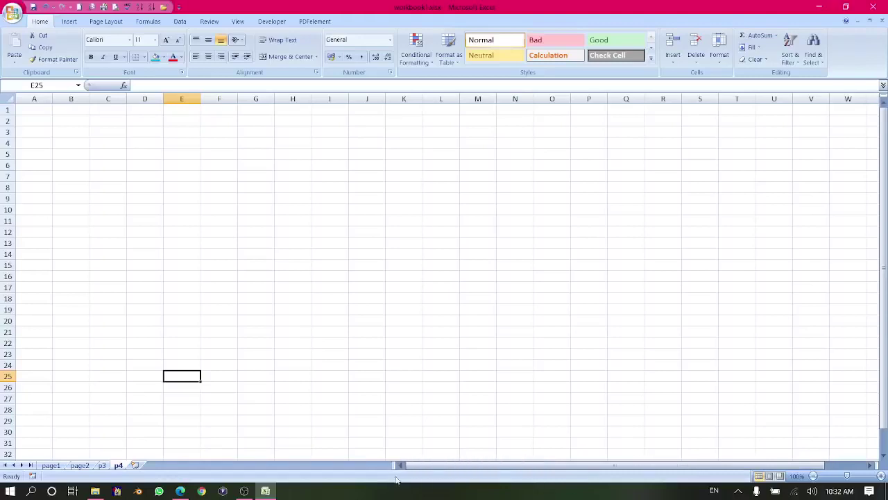
On the p4 sheet, enter ssss in G16 and fff in T14
click(259, 278)
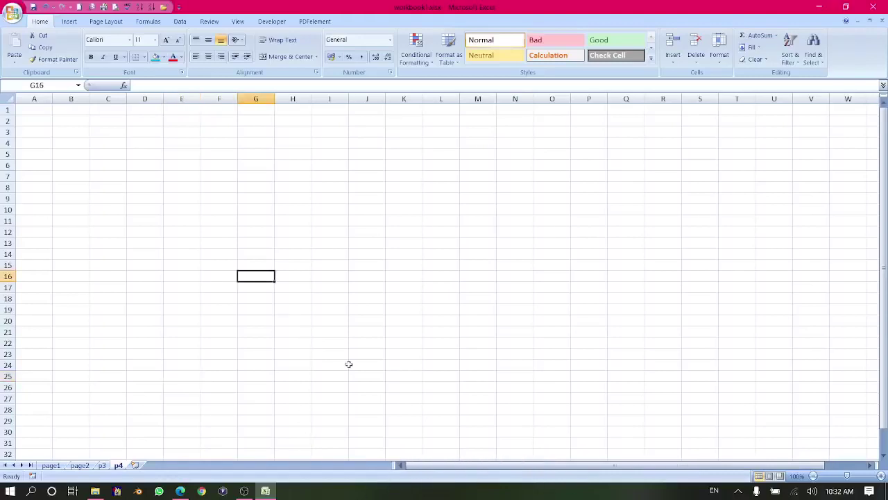
text(ssss)
click(737, 254)
text(fff)
click(760, 299)
drag(754, 467, 758, 467)
Enter hhhh a screen's width to the right of Y14, then scroll back left
click(860, 252)
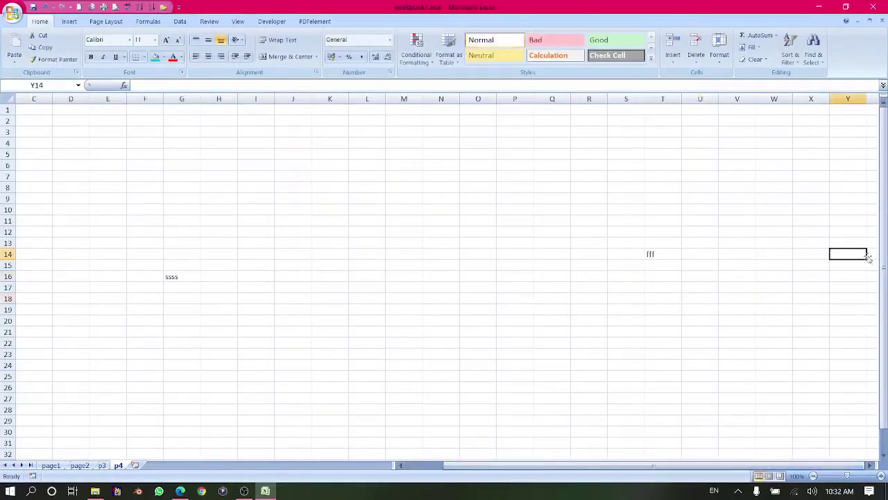
key(Right)
key(Right)
key(Right)
key(Right)
key(Right)
key(Right)
key(Right)
key(Right)
key(Right)
key(Right)
key(Right)
key(Right)
key(Right)
key(Right)
key(Right)
key(Right)
key(Right)
key(Right)
key(Right)
key(Right)
key(Right)
key(Right)
key(Right)
key(Right)
key(Right)
key(Right)
key(Right)
key(Right)
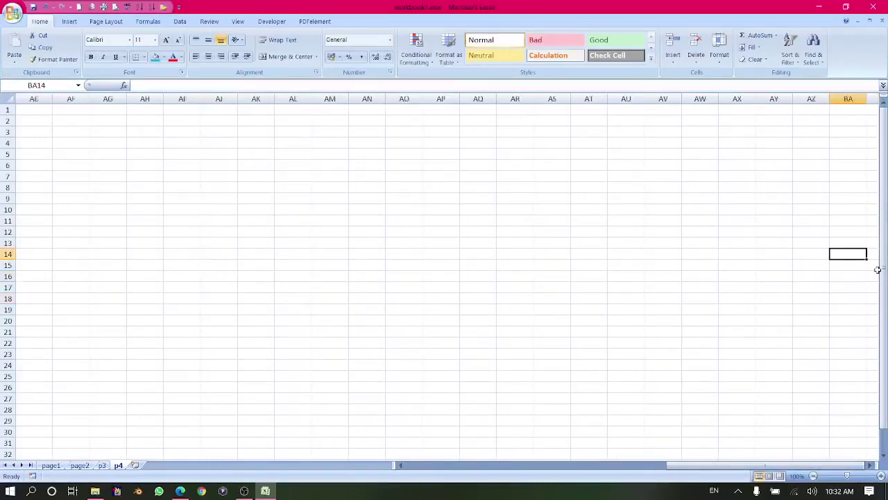
text(hhhh)
click(747, 357)
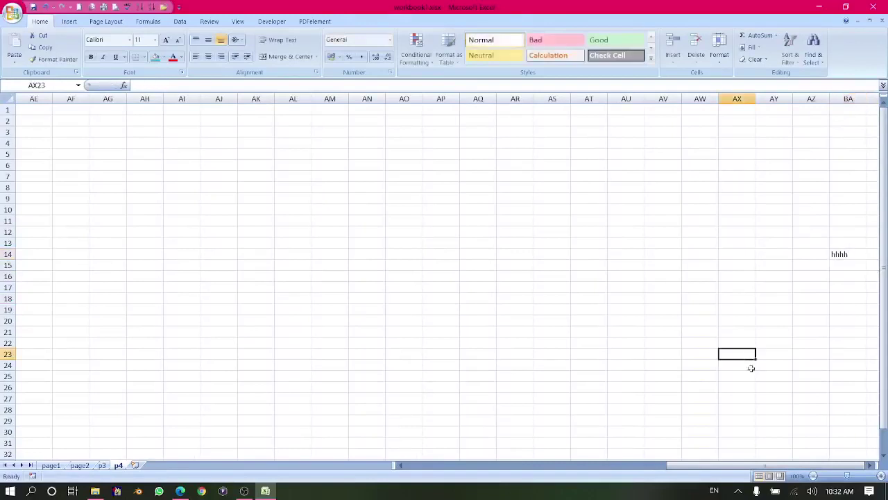
drag(756, 464, 601, 482)
drag(883, 271, 885, 314)
Enter bbbbb in P21, scroll back up to row 1, and switch to Page Layout view
click(576, 310)
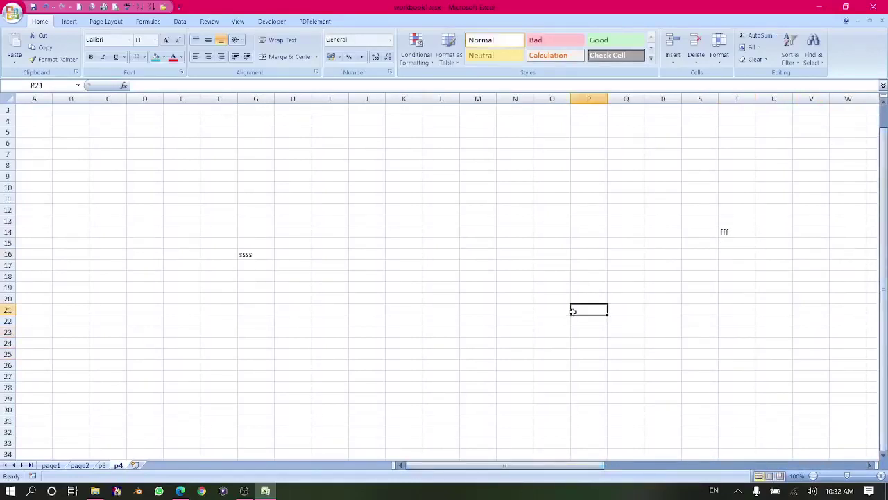
text(bbbbb)
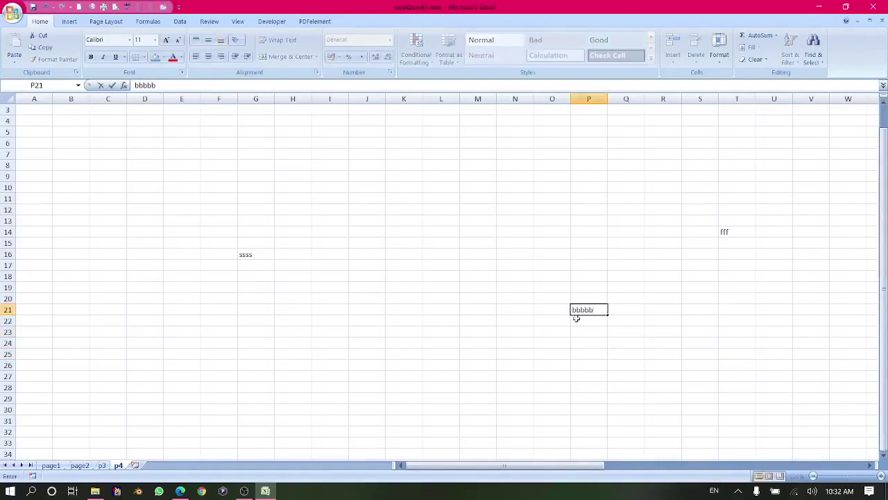
key(Return)
key(Return)
key(Return)
key(Return)
key(Return)
key(Return)
key(Return)
key(Return)
key(Return)
key(Return)
key(Return)
key(Return)
key(Return)
key(Return)
key(Return)
key(Return)
key(Return)
key(Return)
key(Return)
key(Return)
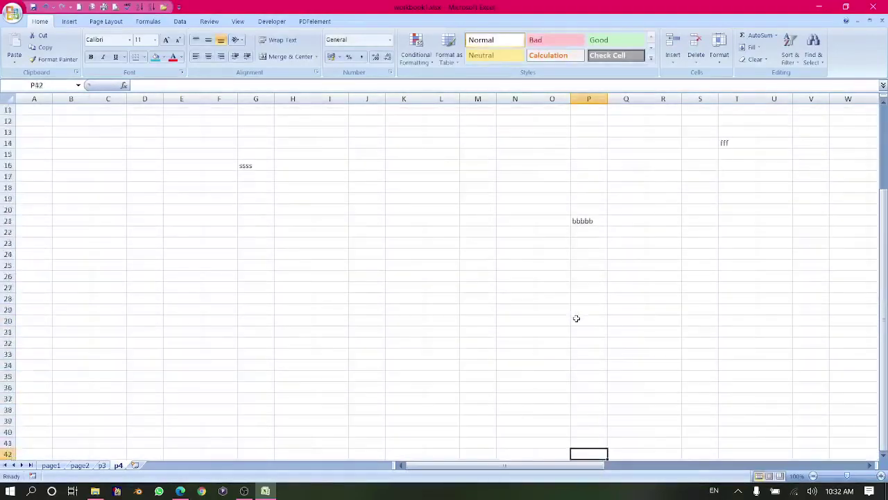
key(Return)
key(Return)
drag(884, 333, 884, 174)
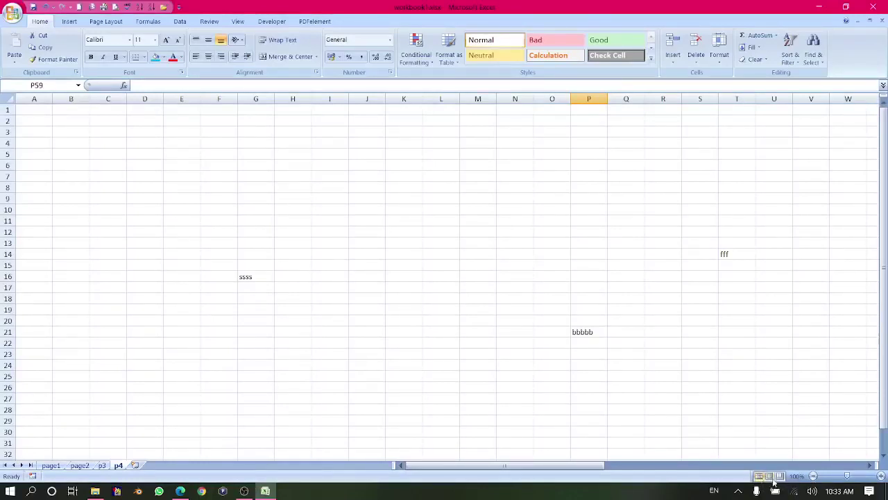
click(768, 476)
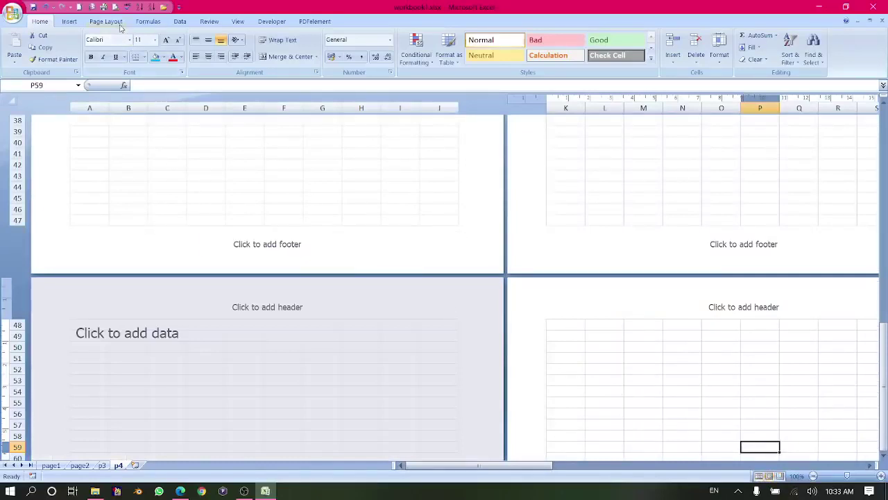
Preview page breaks, return to Normal view, zoom out slightly, and close workbook1.xlsx
click(781, 477)
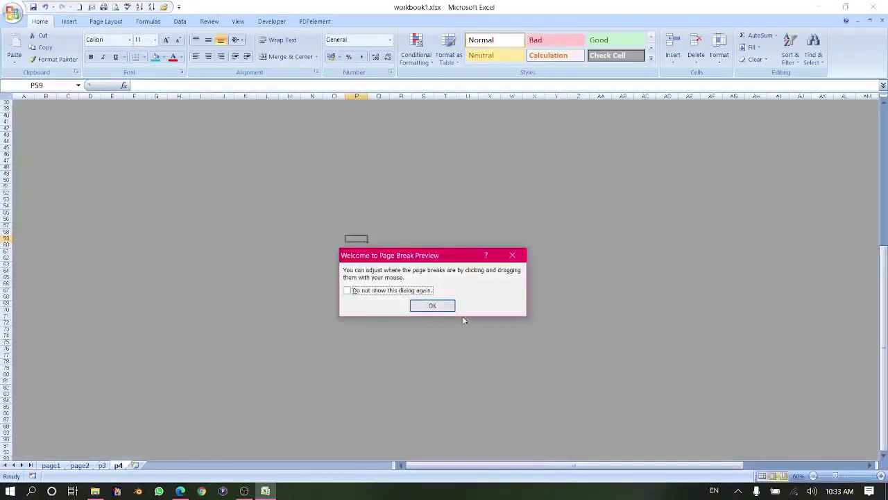
click(437, 306)
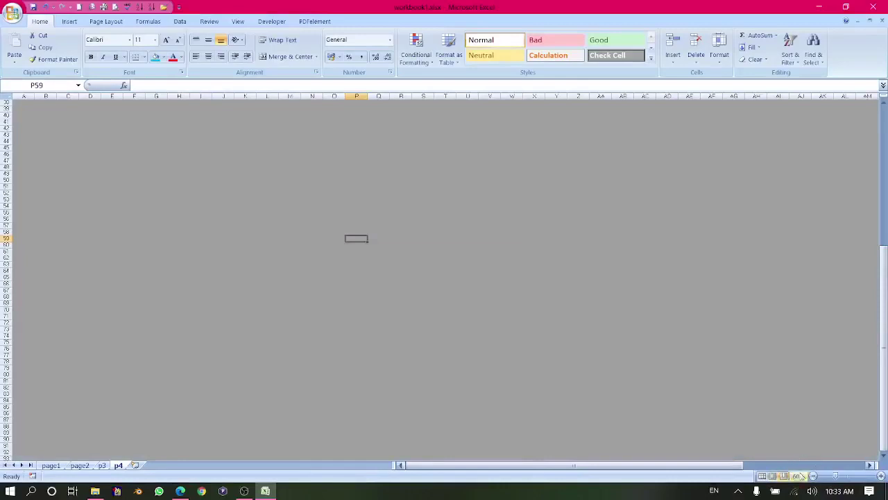
click(761, 476)
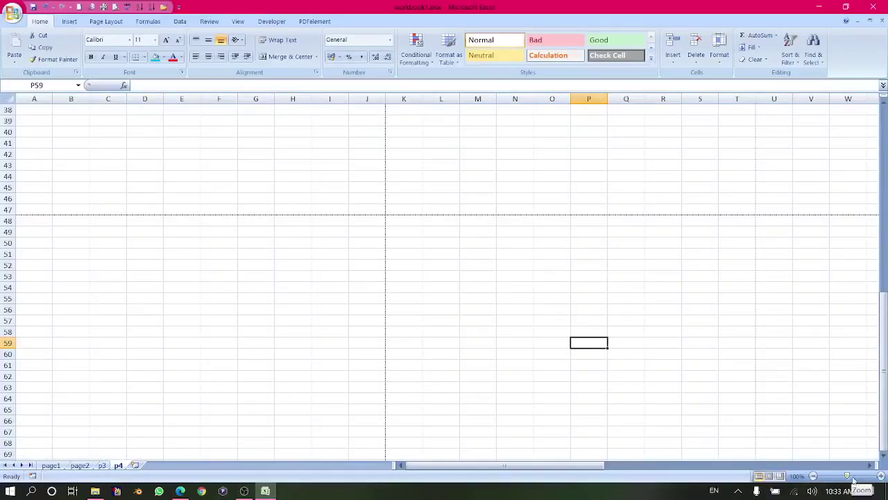
mouse_move(847, 476)
mouse_down()
mouse_move(839, 475)
mouse_move(860, 485)
mouse_move(847, 484)
mouse_up()
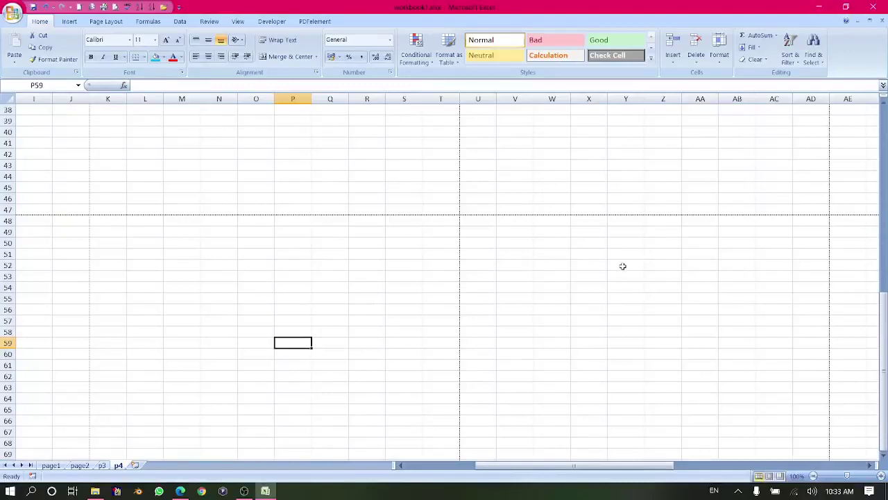
click(875, 8)
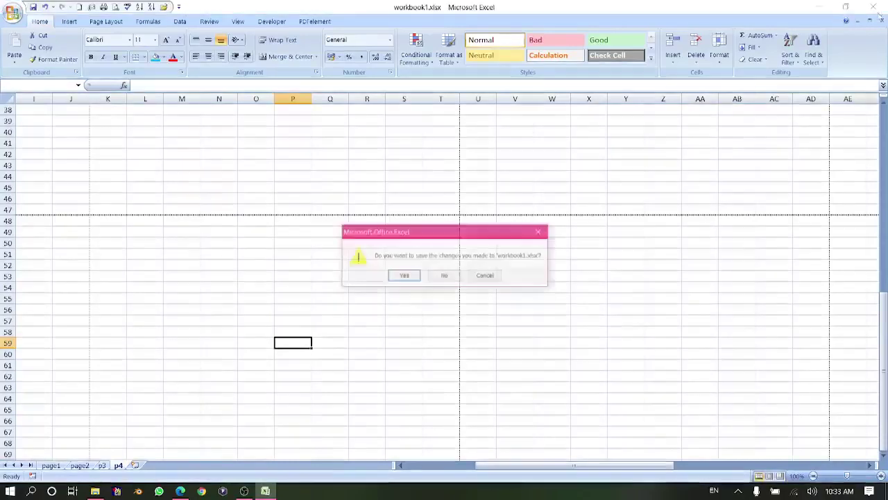
Discard changes to workbook1 and create a new default-named Excel worksheet file on the desktop
click(445, 275)
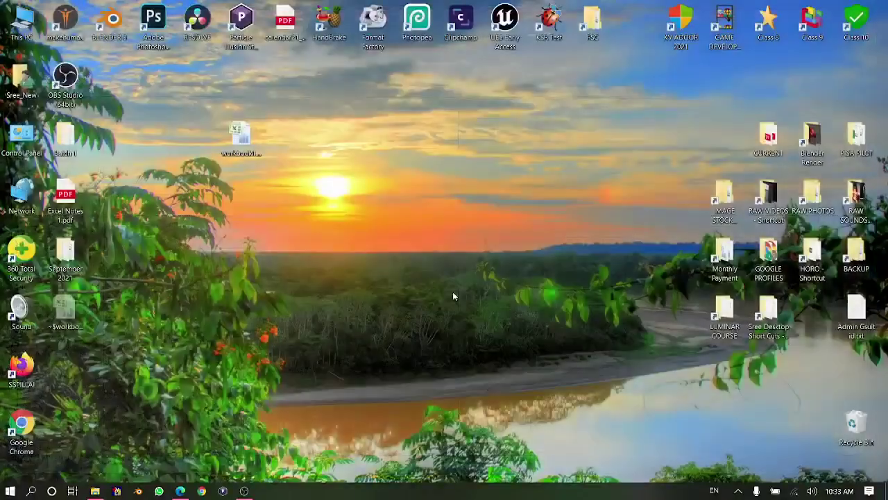
right_click(416, 201)
mouse_move(445, 320)
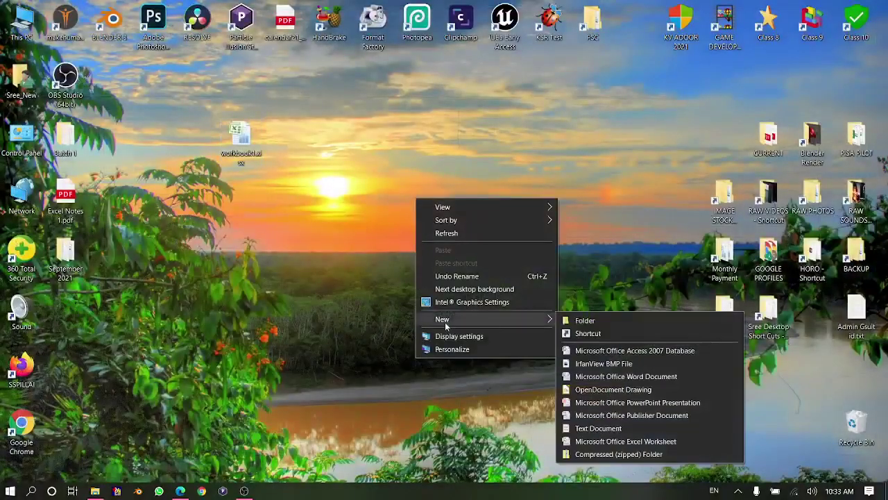
click(596, 441)
key(Return)
Open the new worksheet in Excel, then minimize it and return to the Excel Notes PDF
double_click(420, 200)
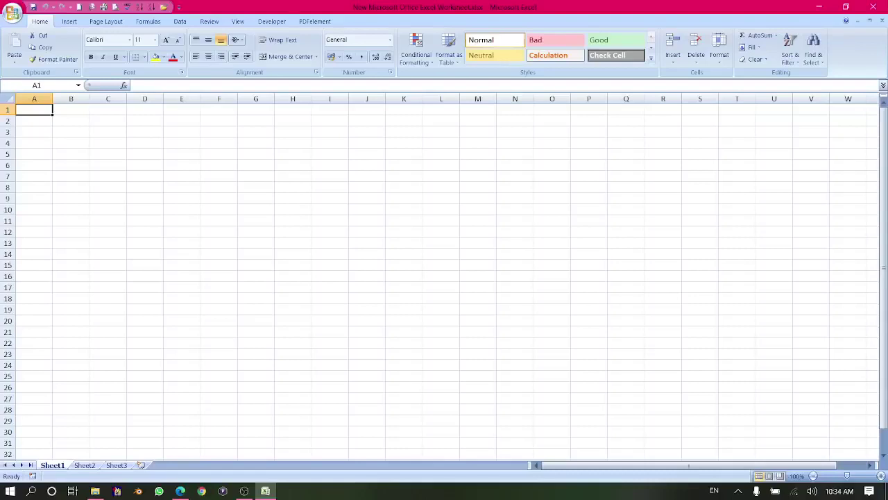
click(818, 7)
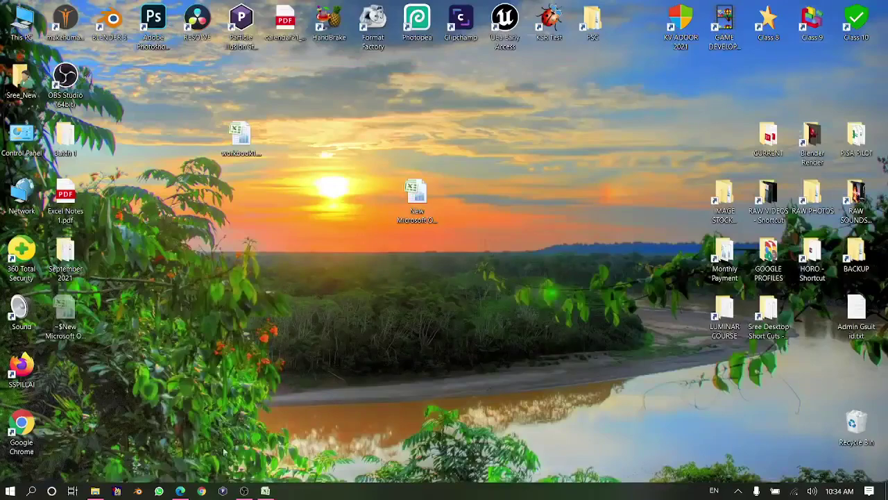
click(180, 491)
Scroll Excel Notes 1.pdf to page 2's Version/Rows/Columns table, bringing the KSpread row into view
scroll(301, 361, down, 15)
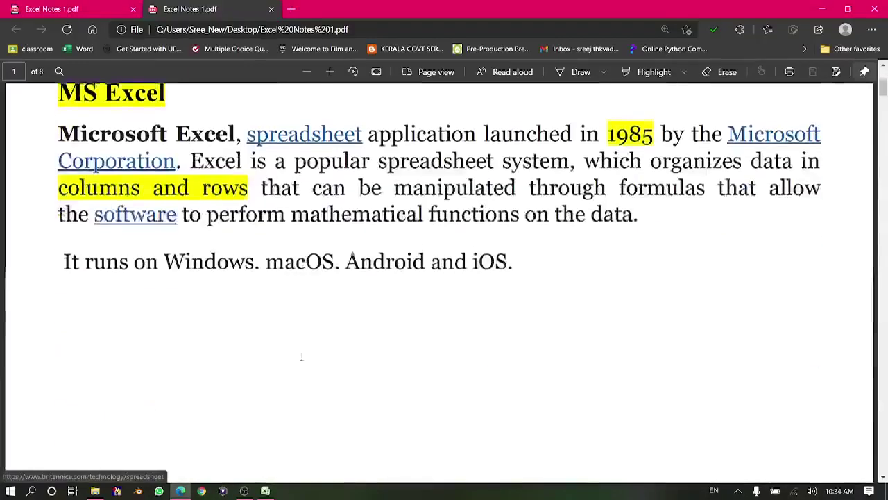
scroll(303, 350, down, 5)
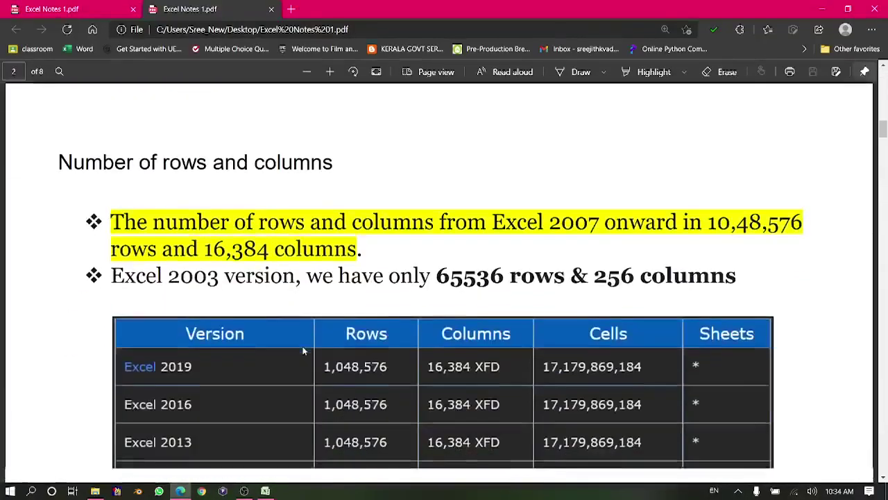
scroll(303, 350, down, 1)
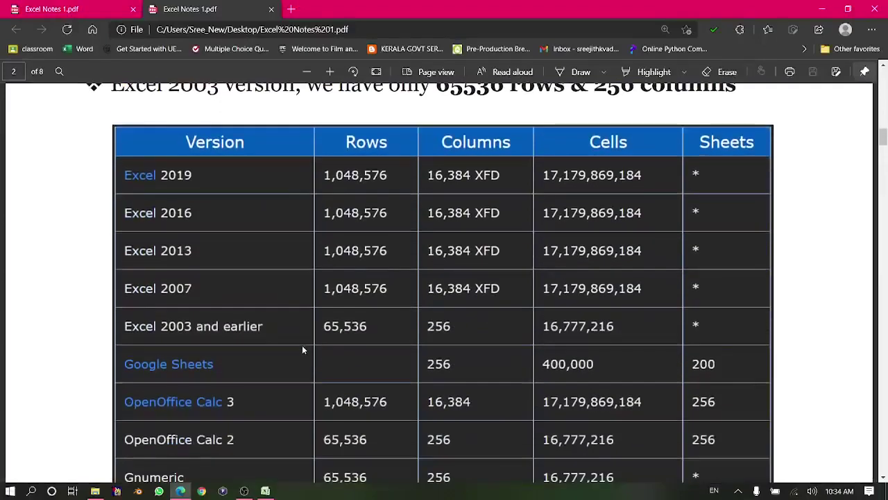
scroll(302, 348, down, 2)
scroll(303, 349, up, 2)
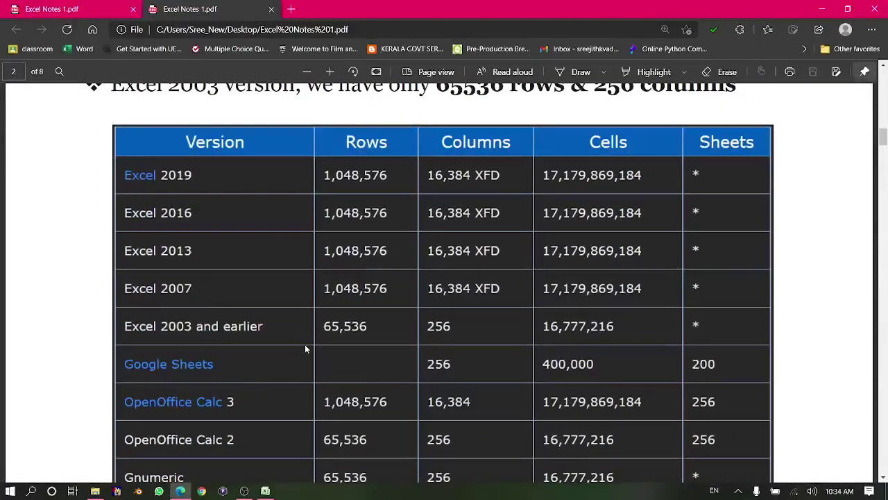
click(883, 481)
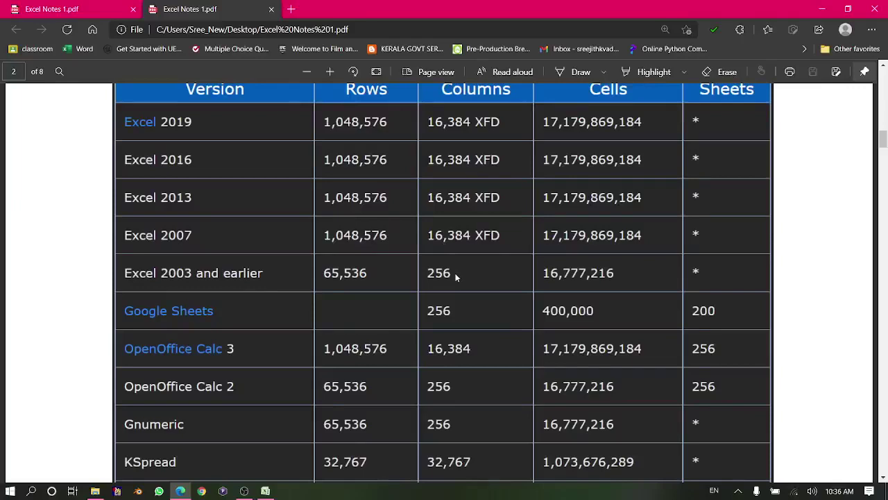
scroll(452, 307, down, 1)
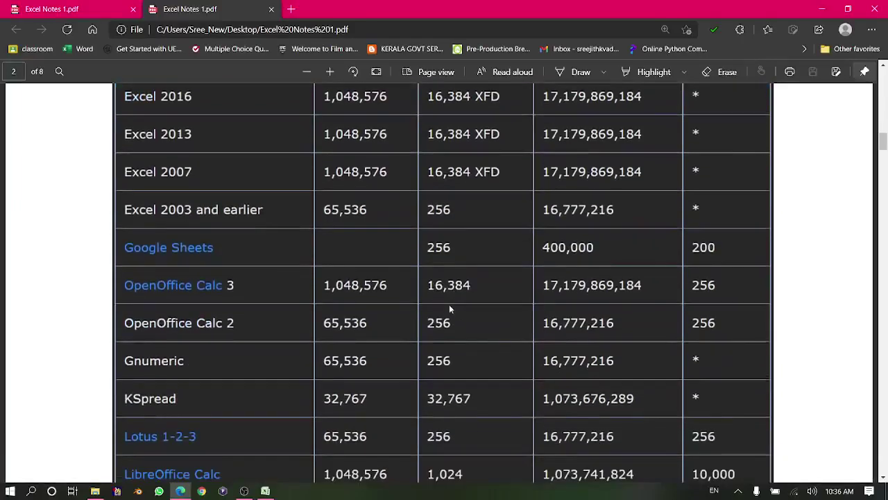
scroll(391, 261, up, 1)
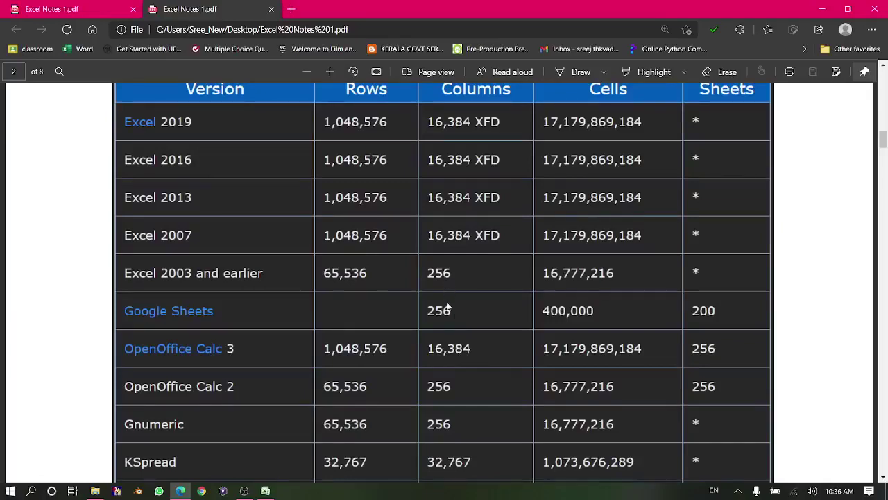
scroll(447, 307, down, 2)
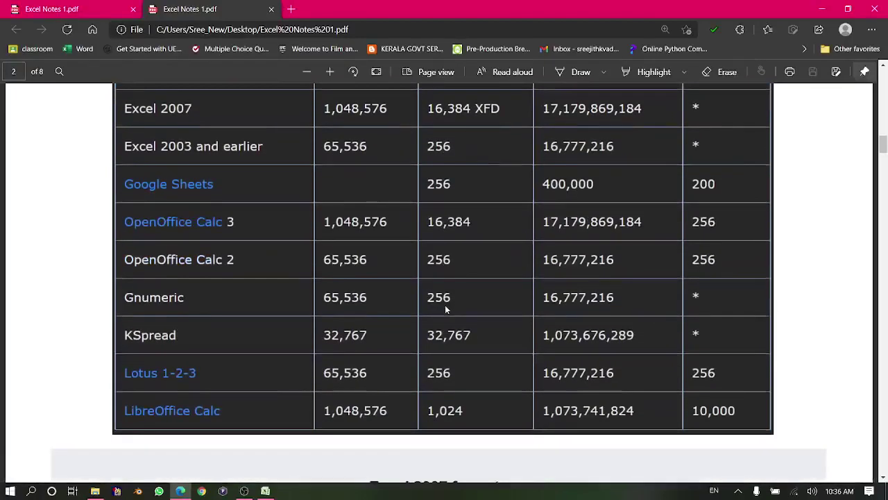
scroll(235, 339, up, 1)
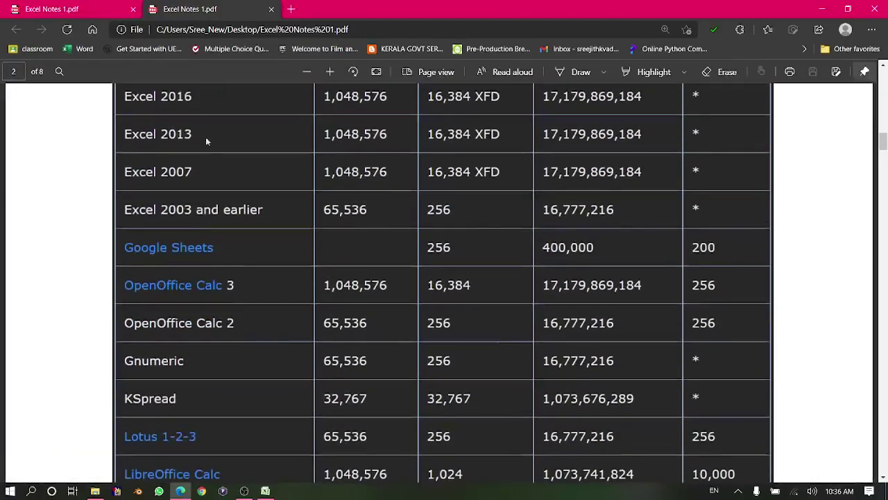
scroll(211, 233, up, 1)
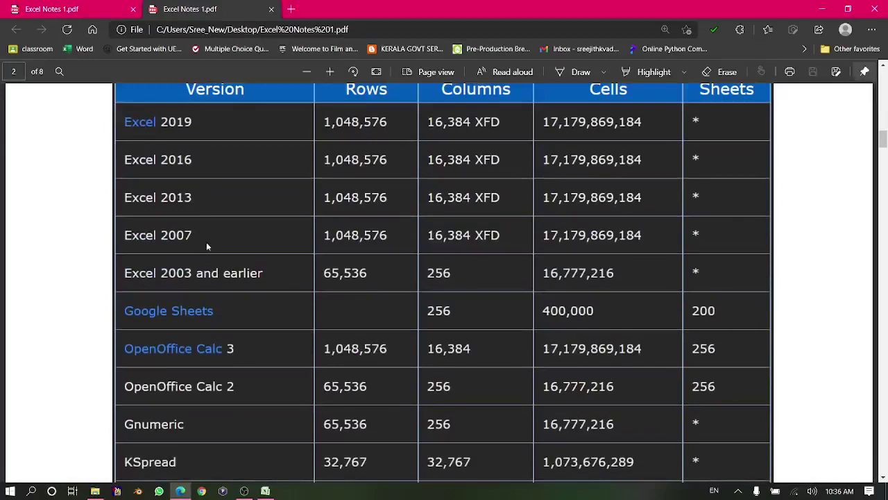
scroll(208, 267, down, 1)
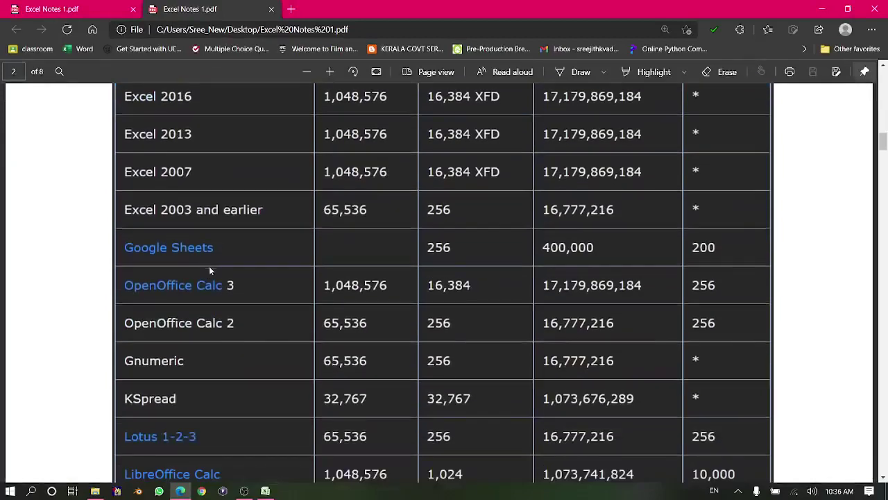
scroll(209, 265, down, 1)
scroll(211, 259, up, 1)
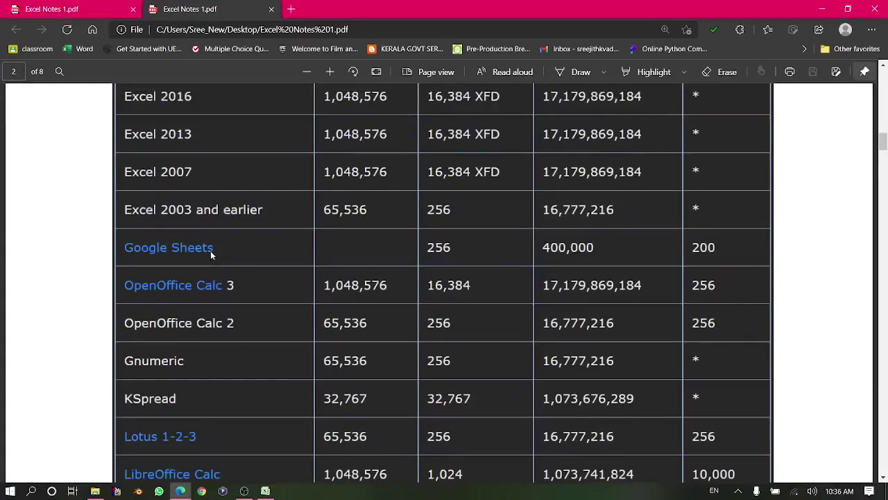
scroll(210, 251, up, 1)
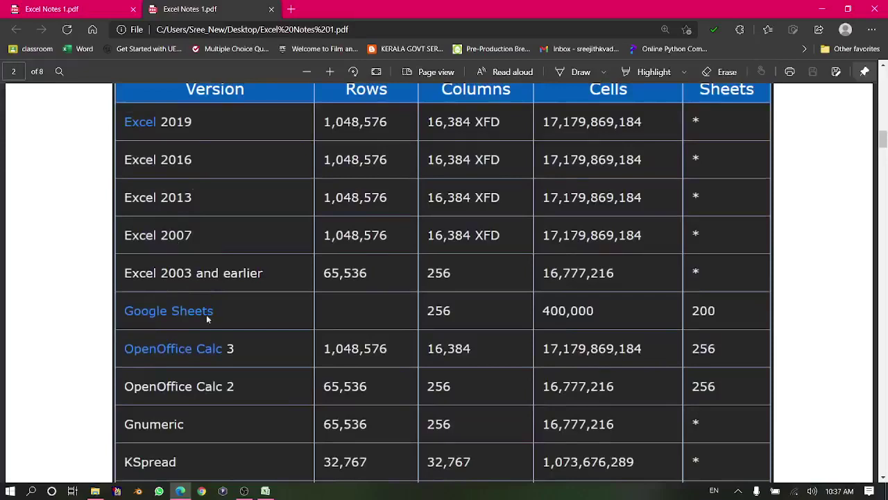
scroll(201, 310, down, 1)
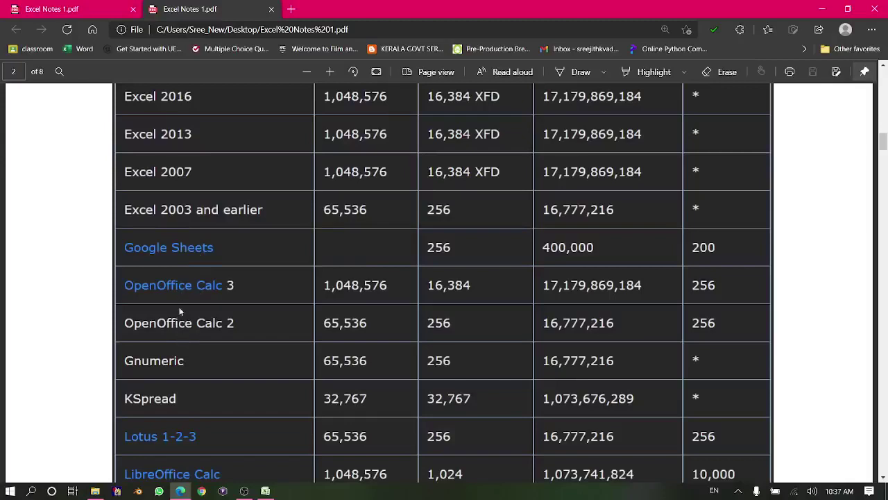
scroll(182, 340, down, 2)
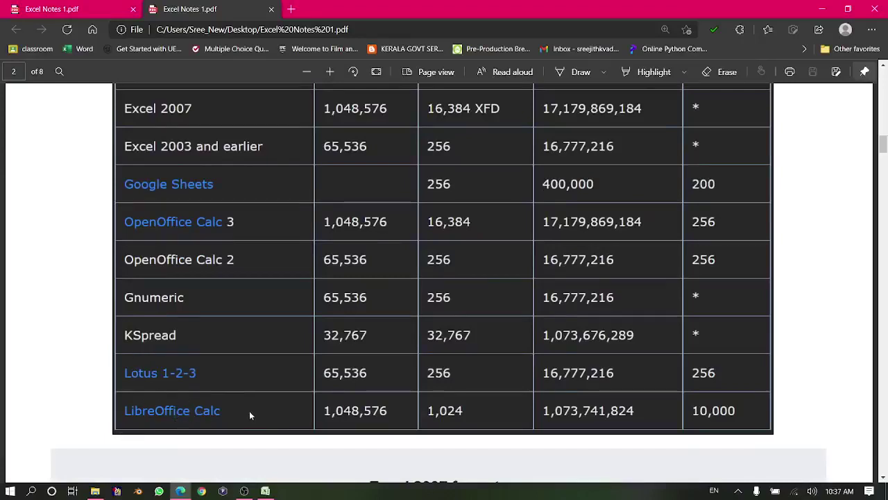
scroll(364, 406, up, 2)
scroll(364, 402, down, 2)
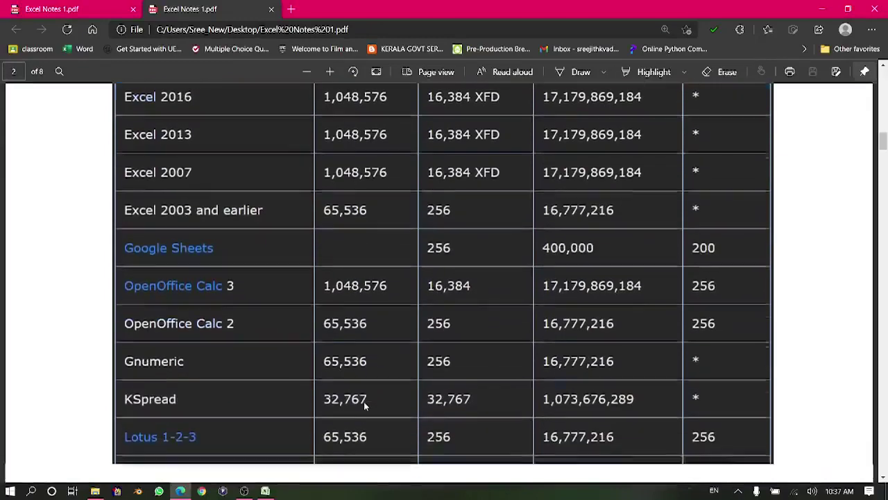
scroll(364, 405, up, 15)
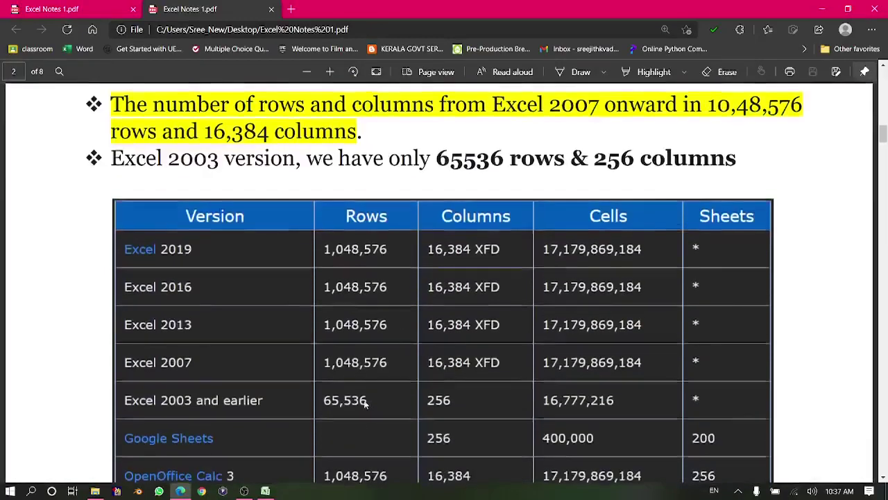
Highlight 'VisiCalc' on page 1, then scroll to the LibreOffice Calc row and Excel 2007 formats heading
scroll(359, 393, up, 1)
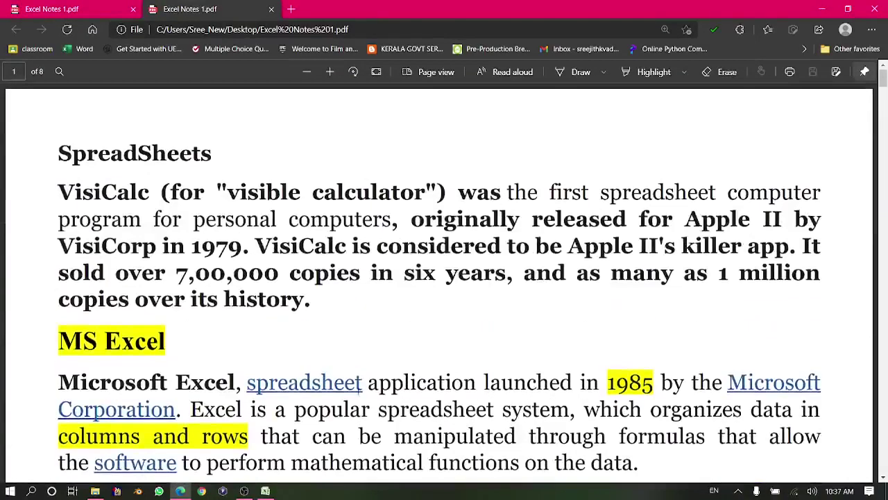
drag(59, 193, 147, 194)
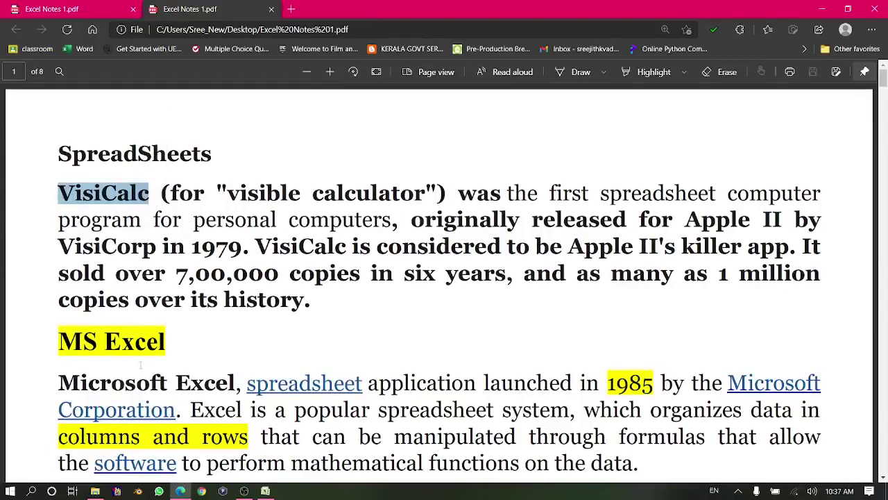
scroll(140, 364, down, 5)
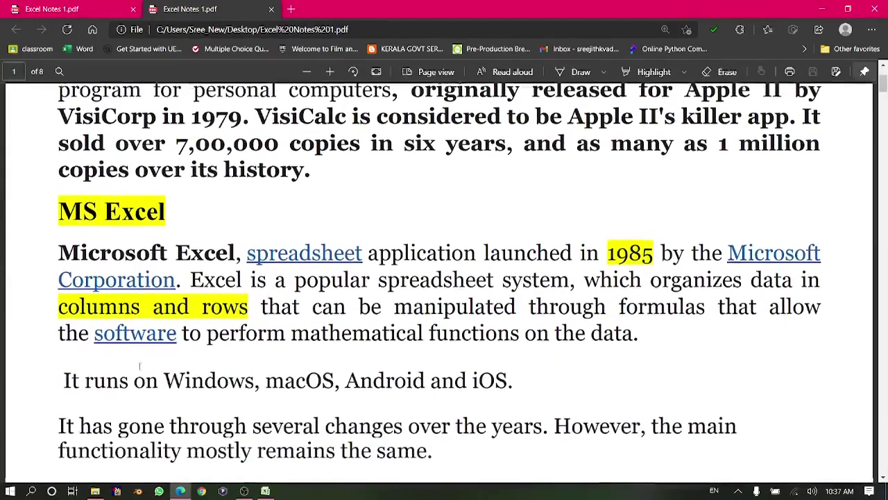
scroll(139, 367, down, 15)
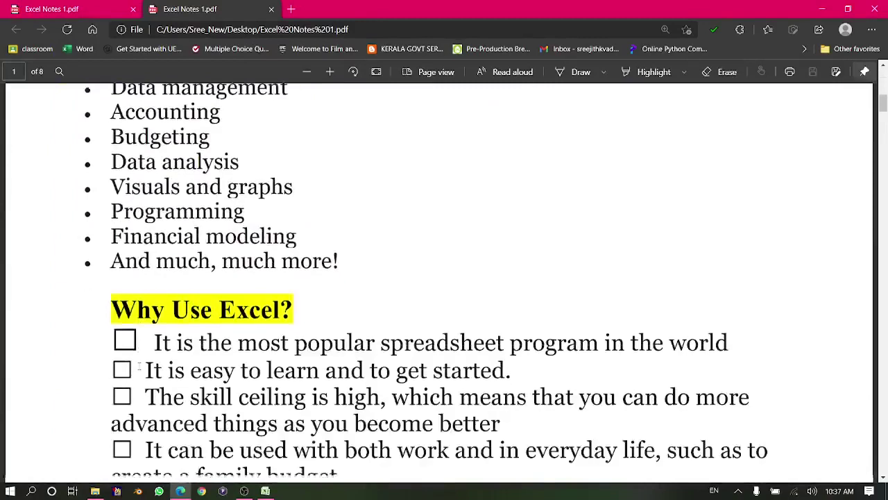
scroll(138, 364, down, 8)
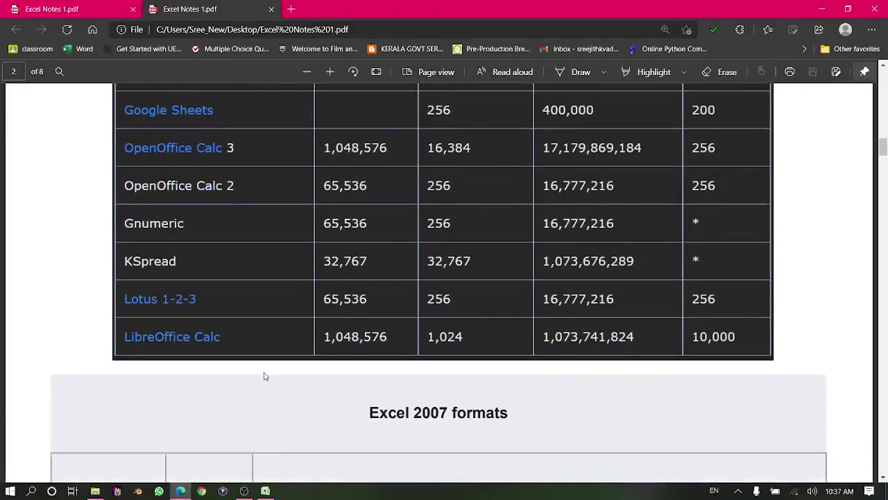
Highlight the .xlsx Excel Workbook and .xlsm macro-enabled workbook extensions in the Extension column
scroll(263, 376, down, 5)
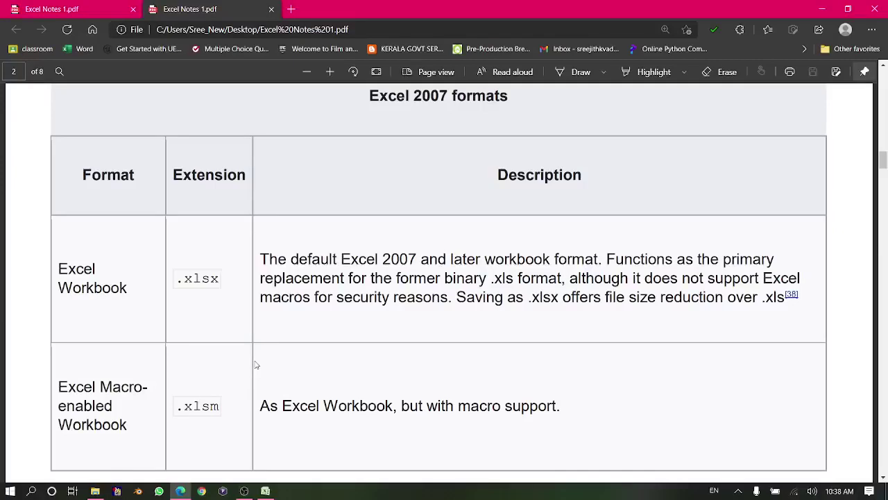
scroll(215, 315, down, 1)
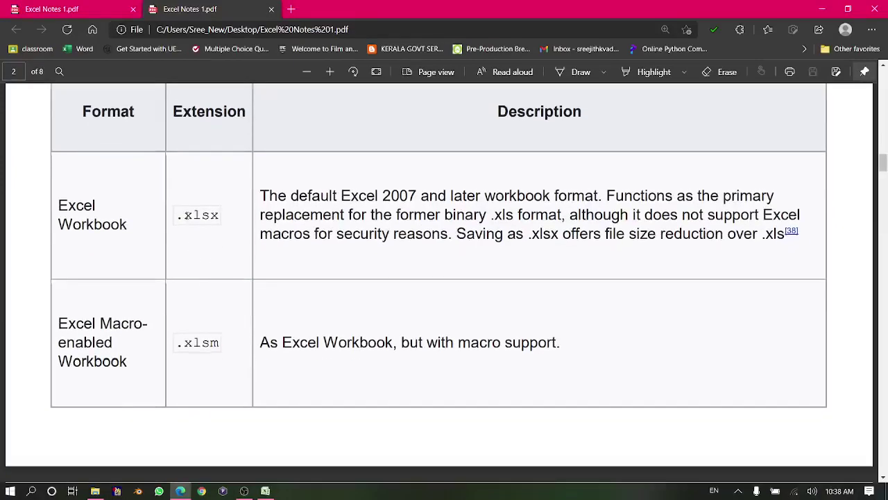
drag(176, 215, 219, 214)
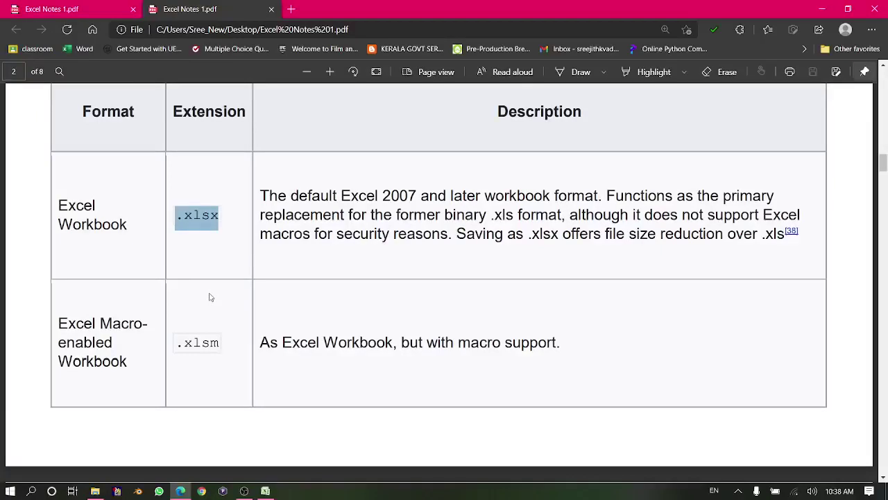
scroll(210, 297, down, 2)
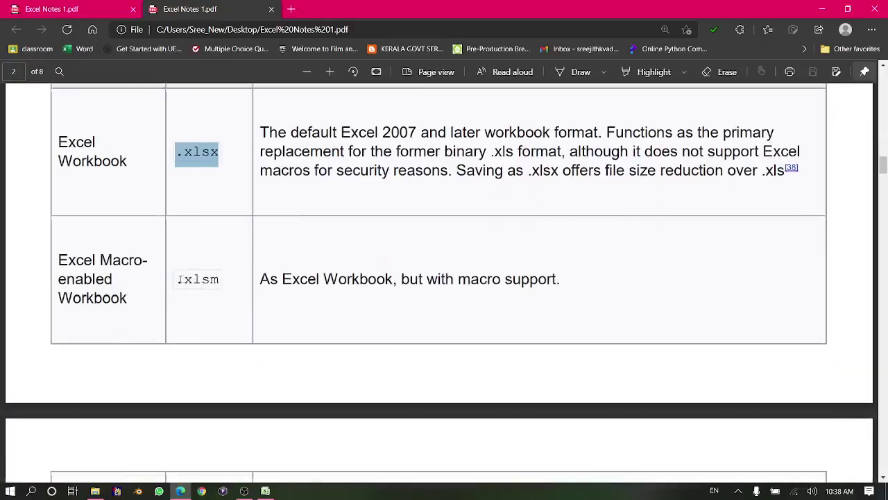
drag(178, 279, 225, 288)
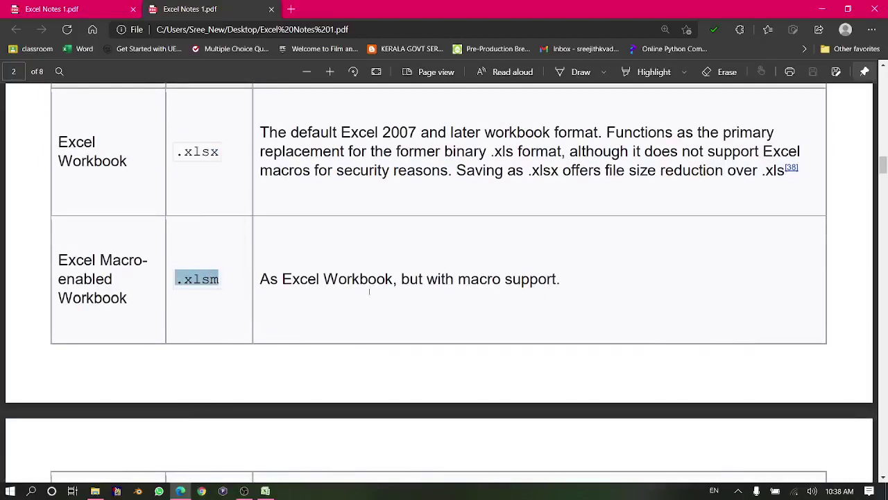
scroll(350, 315, down, 3)
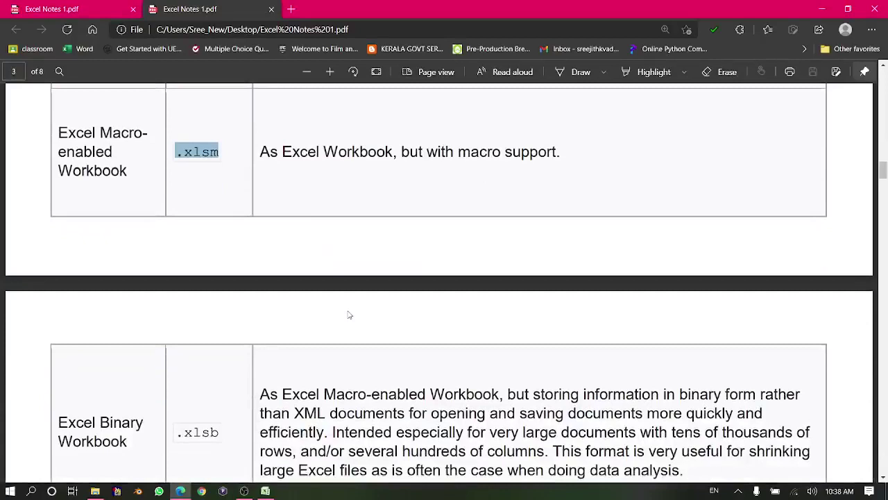
Highlight the .xlsb binary workbook, .xltm macro-enabled template and .xlam add-in extensions on page 3
scroll(350, 315, down, 1)
scroll(347, 313, down, 1)
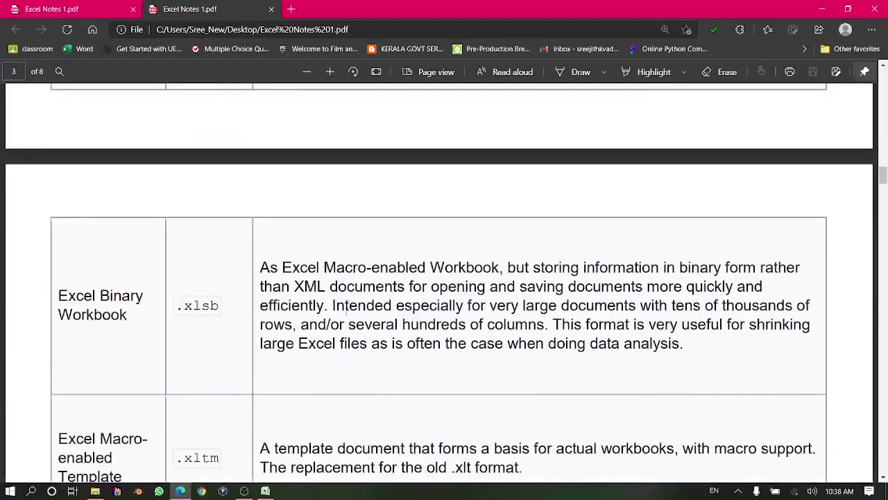
drag(176, 306, 219, 309)
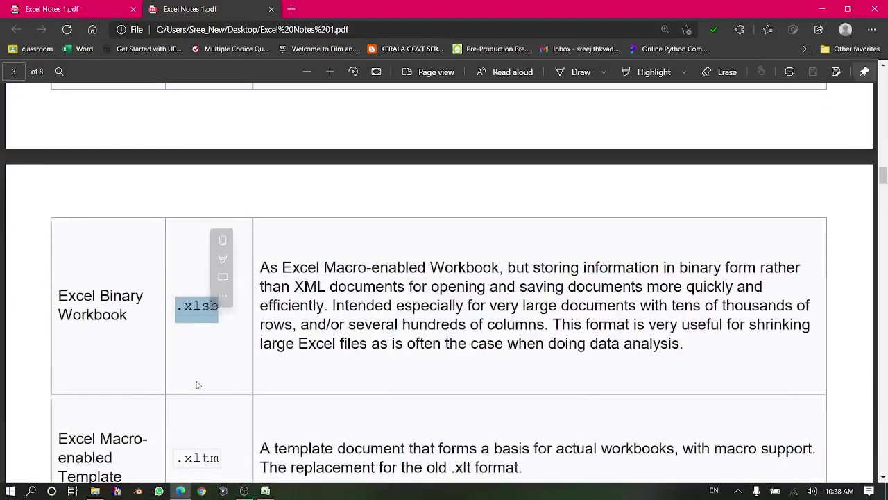
scroll(197, 383, down, 1)
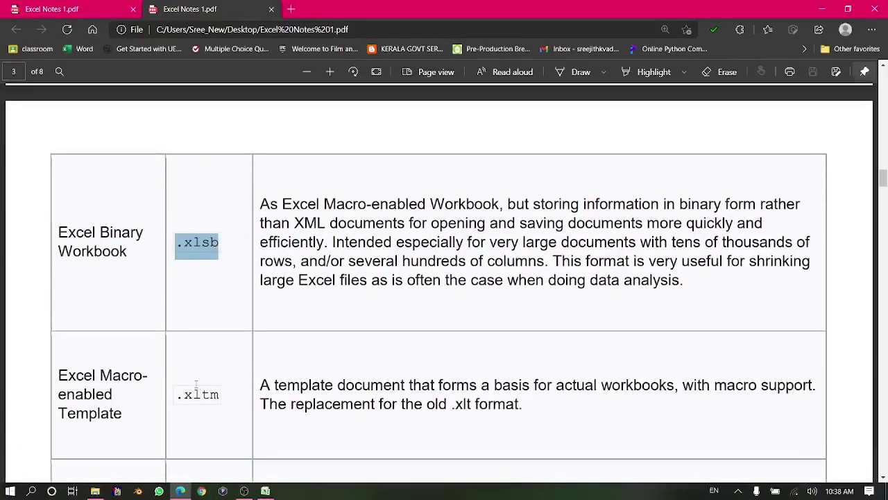
scroll(190, 405, down, 1)
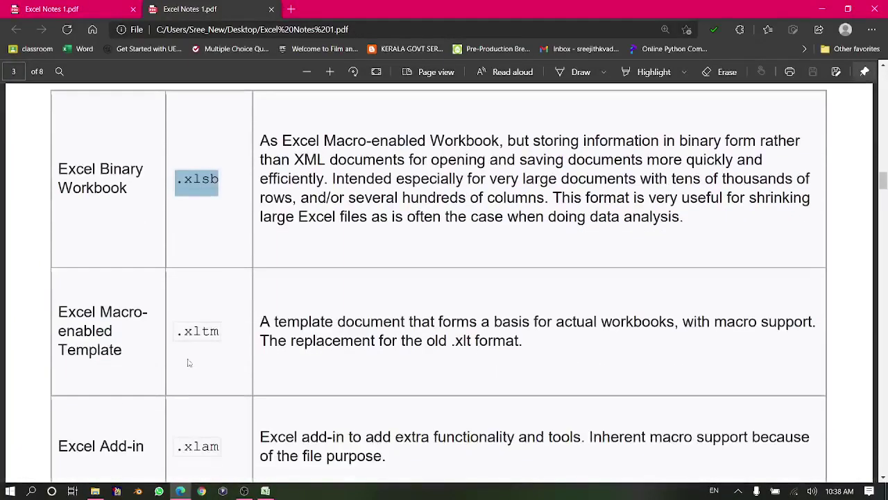
drag(179, 331, 220, 332)
scroll(214, 396, down, 2)
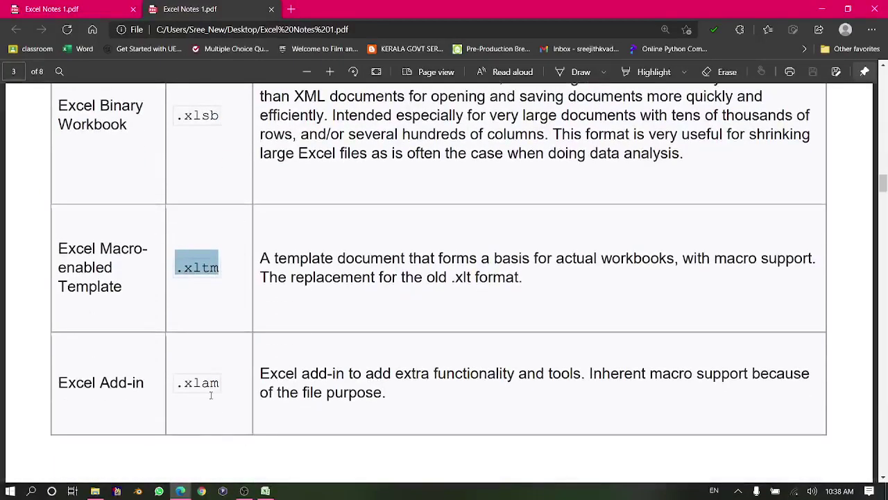
drag(179, 319, 220, 320)
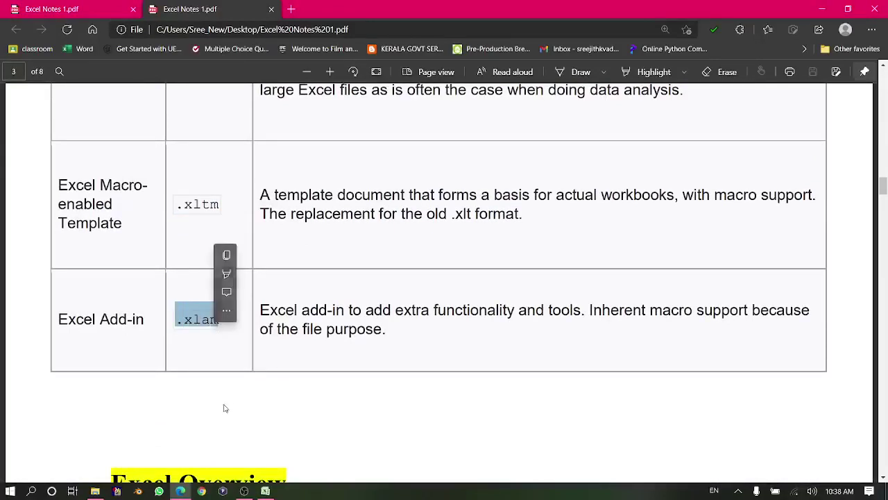
Scroll back to the Excel 2007 formats header on page 2
scroll(223, 408, down, 2)
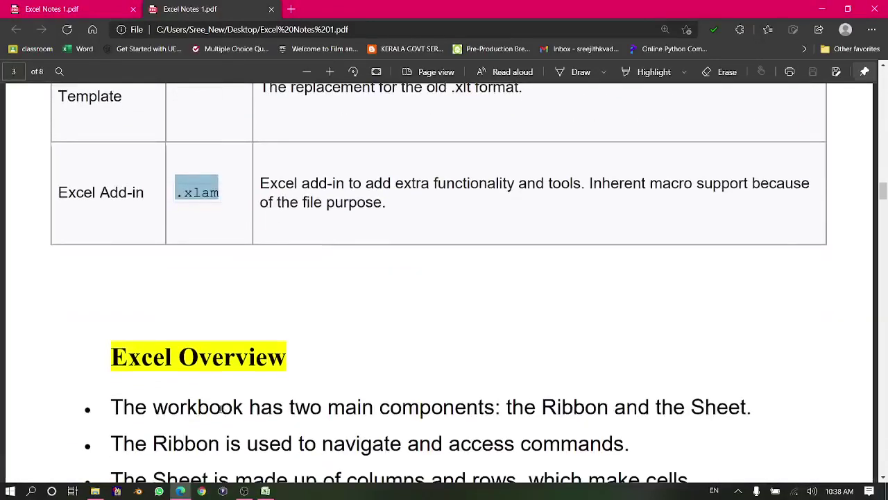
scroll(220, 410, up, 6)
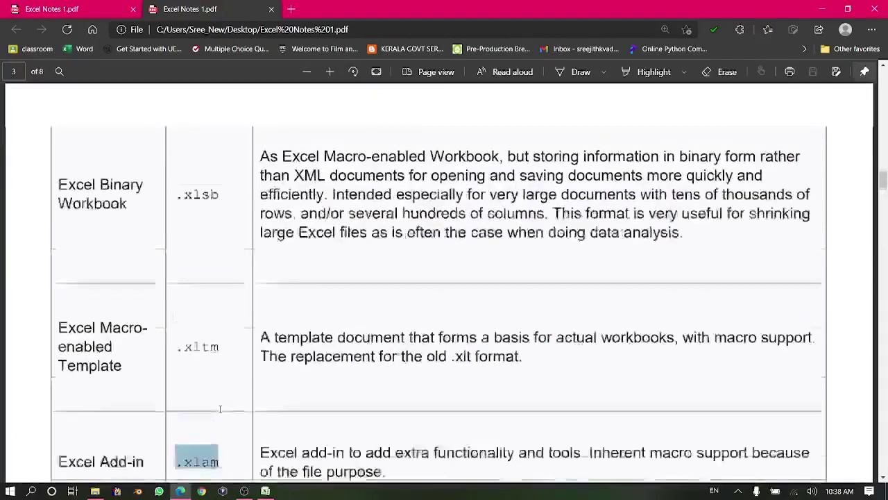
scroll(220, 410, up, 4)
scroll(220, 409, down, 5)
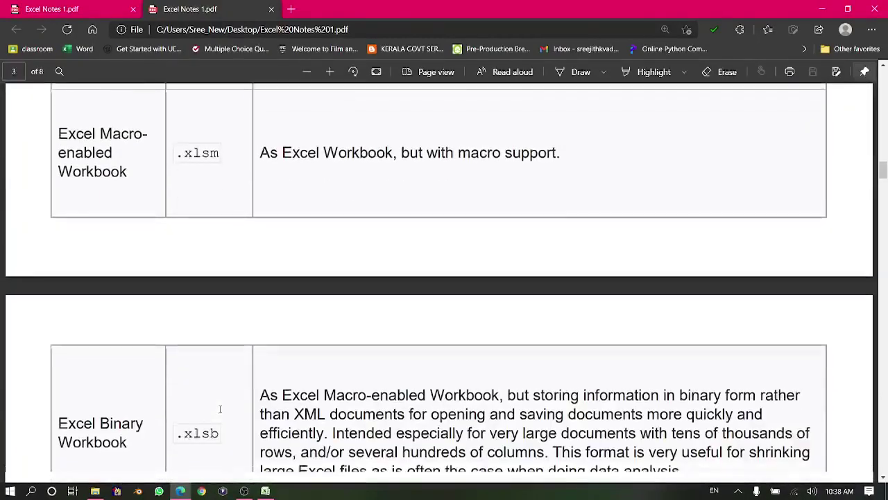
scroll(216, 407, down, 3)
scroll(216, 407, up, 8)
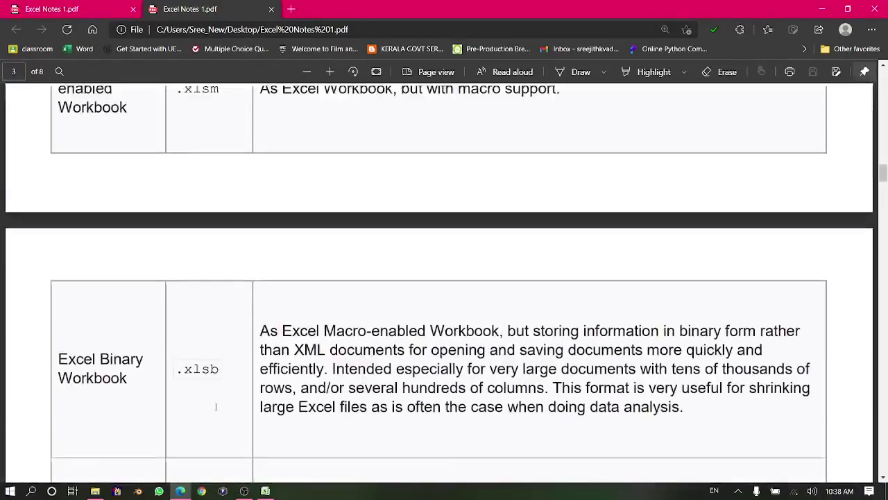
scroll(216, 407, up, 1)
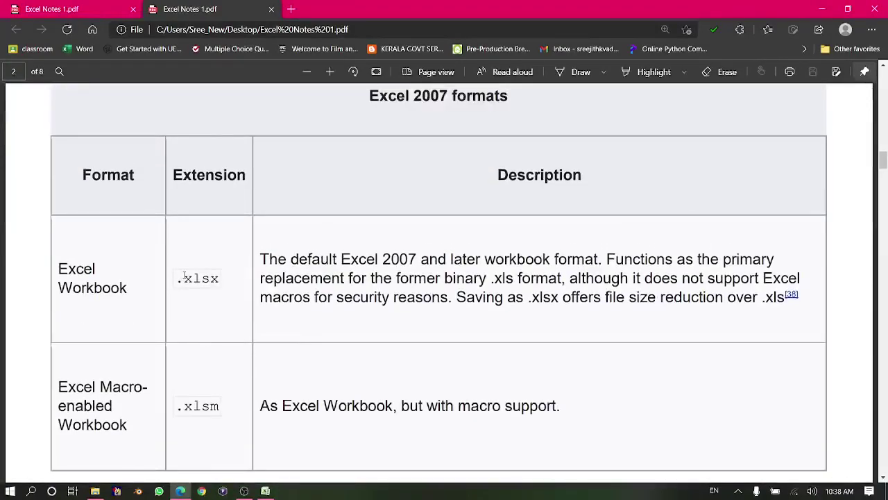
Highlight just the xls letters in .xlsx, then xlsm in the macro-enabled extension
drag(185, 279, 209, 280)
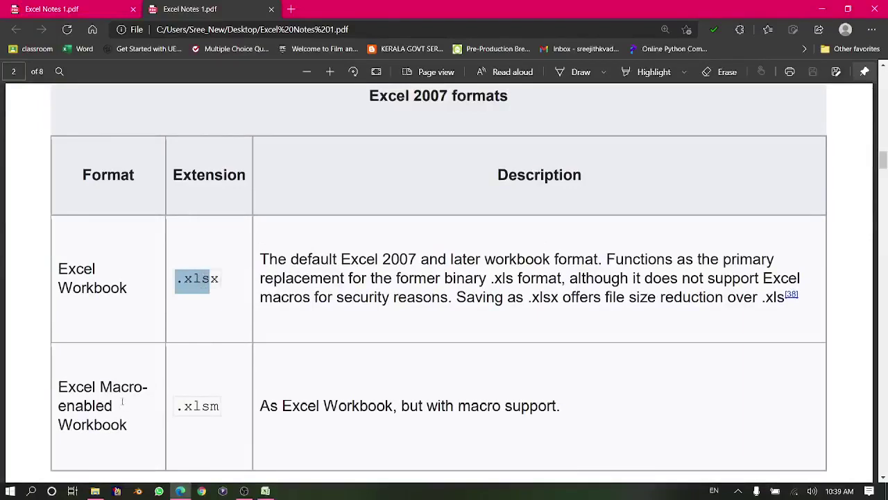
click(198, 285)
drag(184, 278, 209, 279)
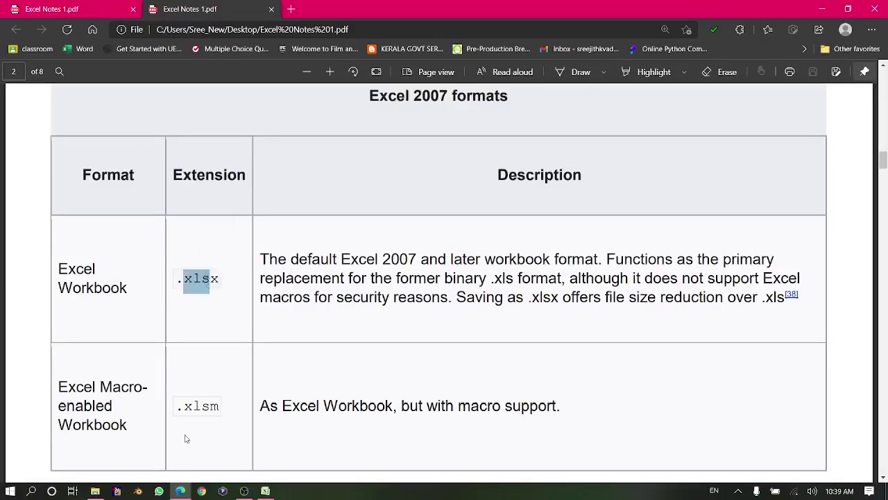
drag(184, 405, 219, 410)
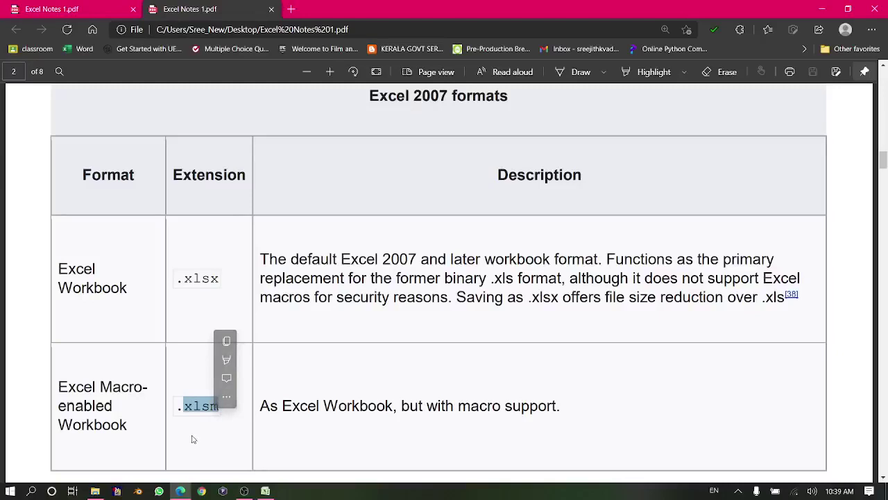
Scroll down to the summary bullets on sheets, cells and upcoming chapters on page 3
scroll(194, 437, down, 5)
scroll(187, 437, down, 10)
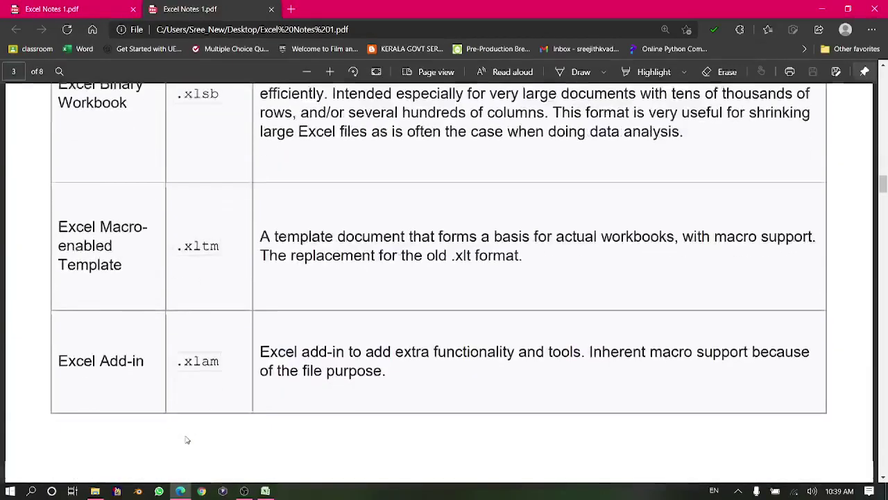
scroll(179, 437, down, 10)
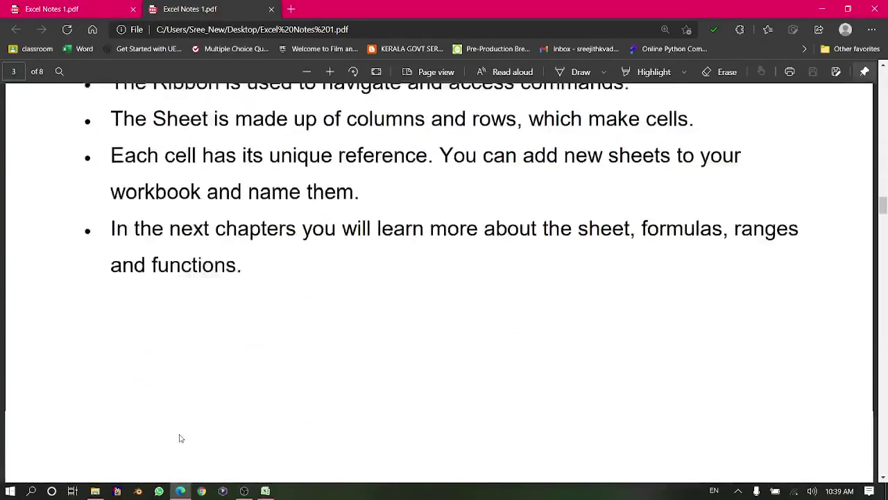
Scroll through pages 4 and 5 to the page 6 diagram labelling Worksheet, Column and Row
scroll(179, 440, down, 4)
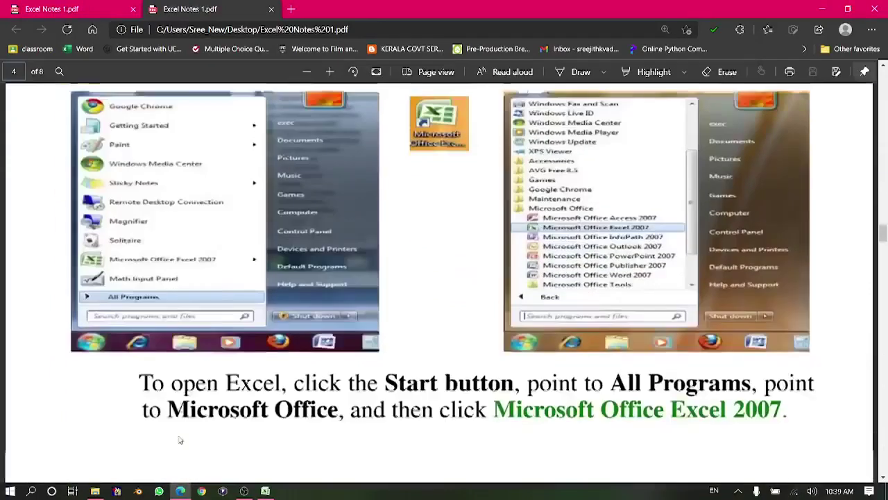
scroll(179, 437, up, 2)
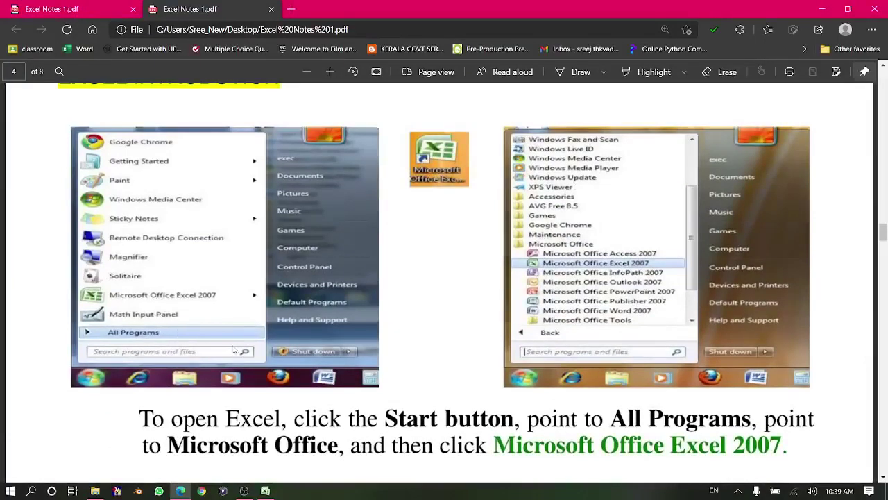
scroll(238, 351, down, 2)
scroll(240, 351, down, 3)
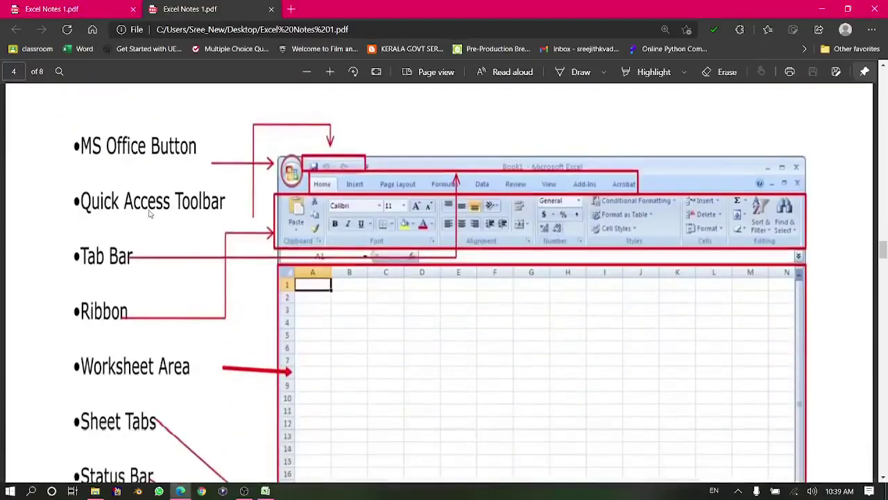
scroll(185, 436, down, 3)
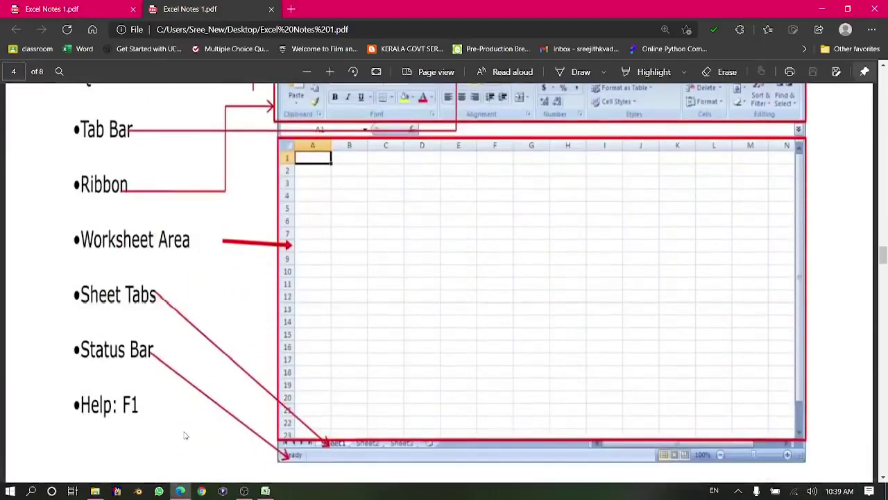
scroll(186, 434, up, 3)
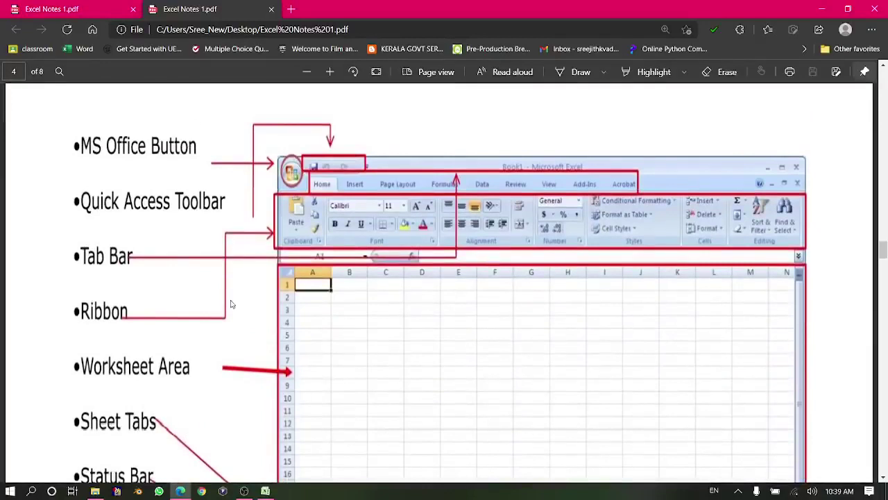
scroll(235, 325, down, 1)
scroll(281, 346, down, 2)
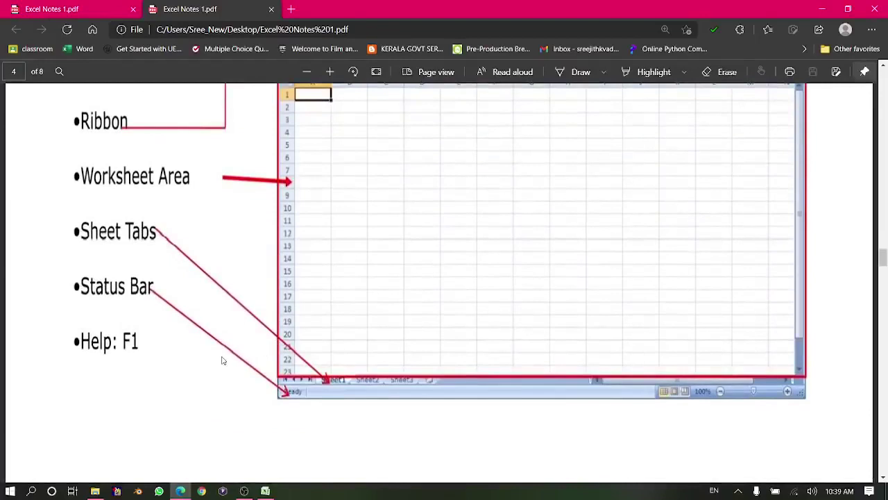
scroll(218, 364, down, 6)
scroll(220, 357, down, 12)
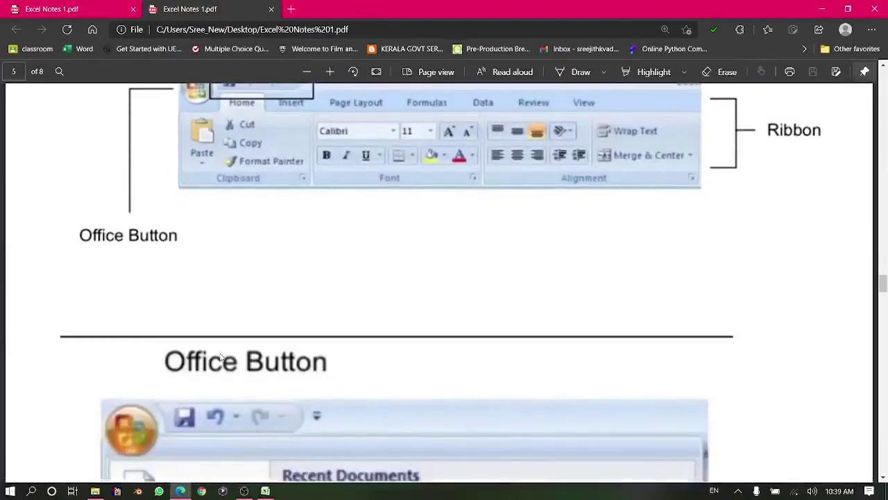
scroll(221, 357, down, 12)
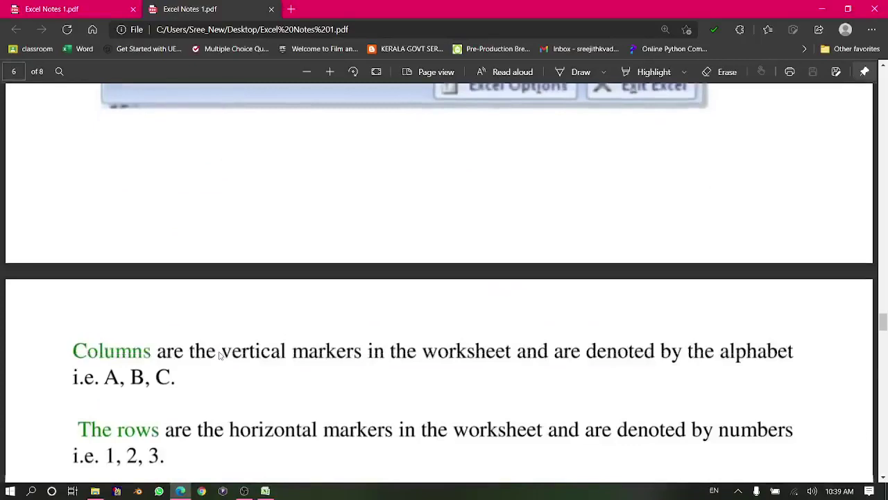
scroll(221, 357, down, 5)
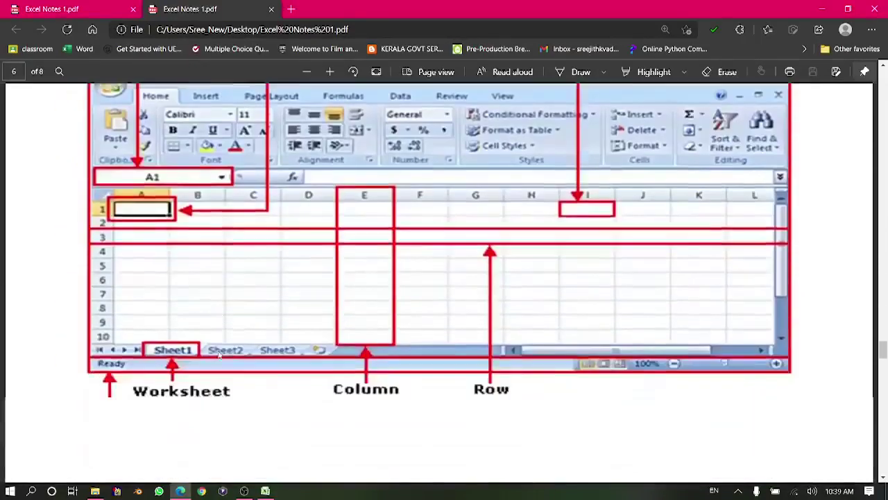
Scroll through pages 6 and 7 to the page 8 TIPS list starting with CTRL + A = SELECT ALL
scroll(218, 357, up, 4)
scroll(218, 355, down, 2)
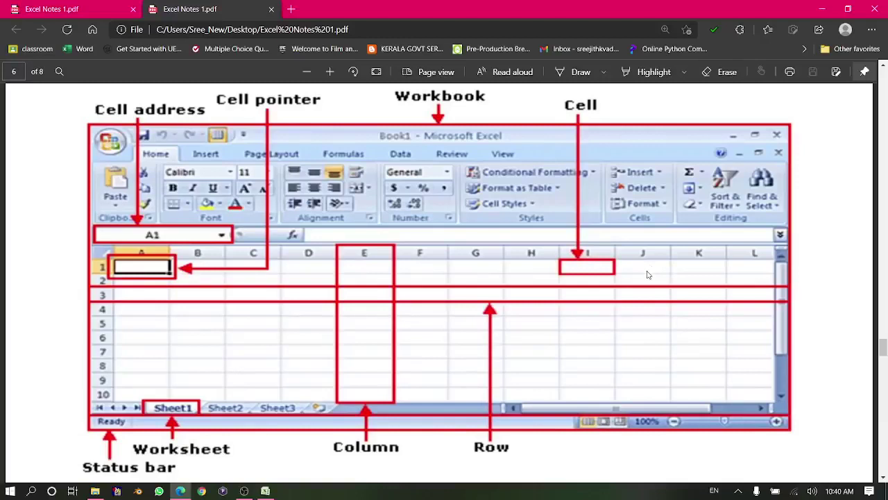
scroll(646, 277, down, 2)
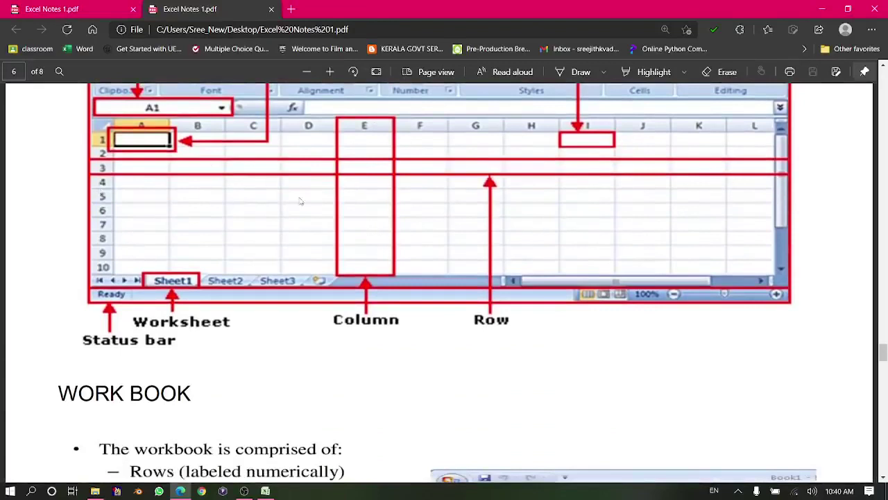
scroll(552, 262, down, 12)
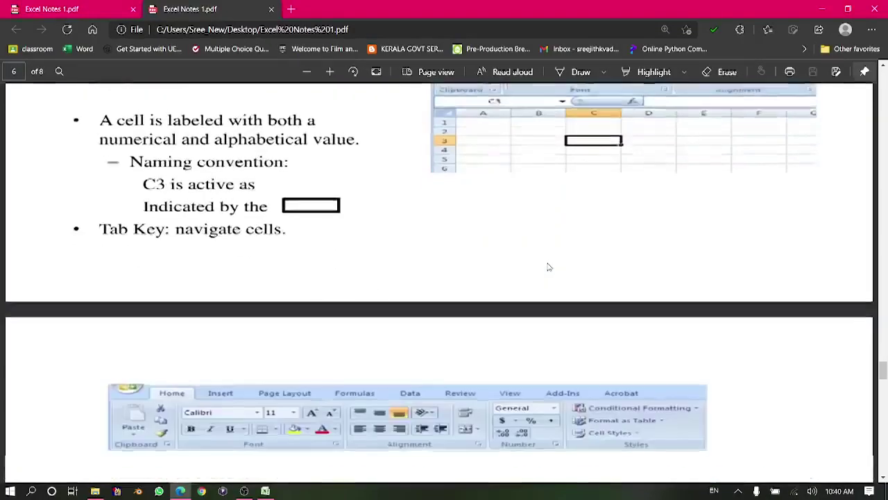
scroll(547, 268, down, 15)
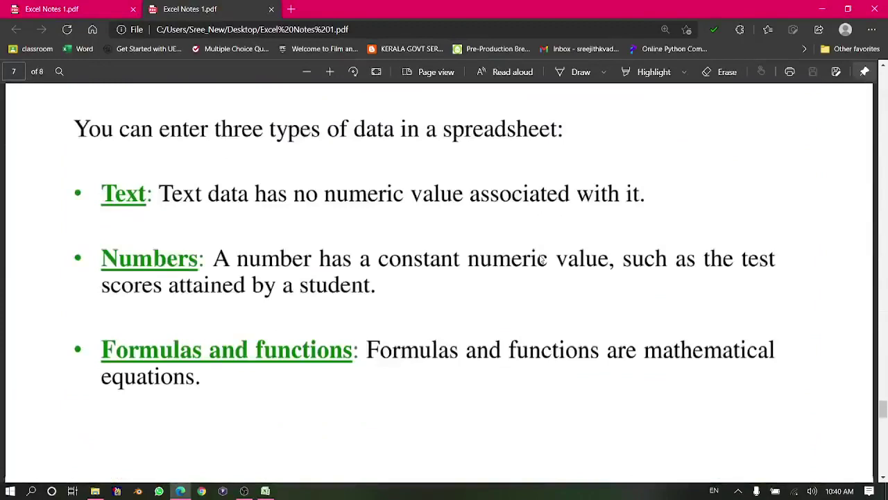
scroll(539, 255, down, 8)
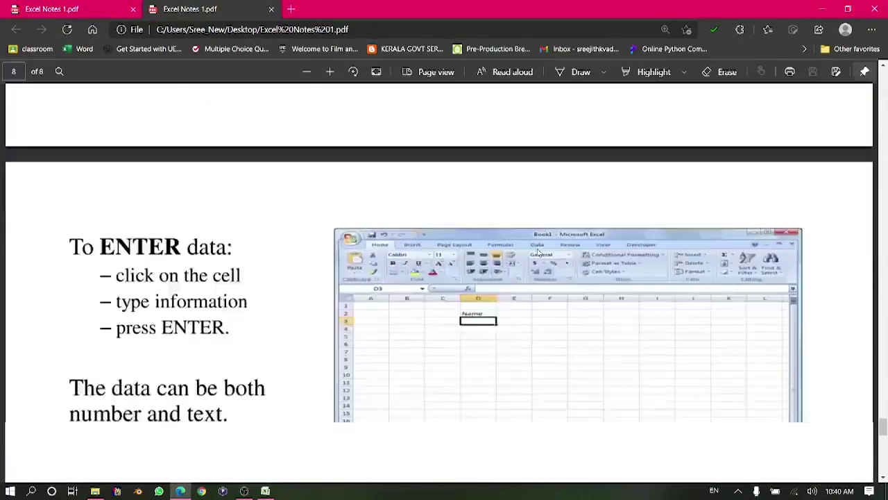
scroll(538, 253, down, 8)
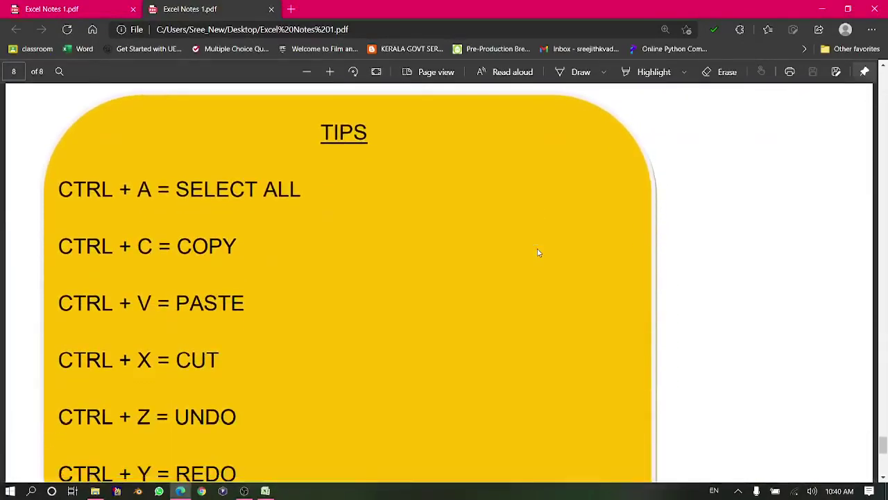
Zoom out three steps so the TIPS box shows everything through CTRL + B/I/U = BOLD/ITALIC/UNDERLINE
scroll(539, 252, down, 2)
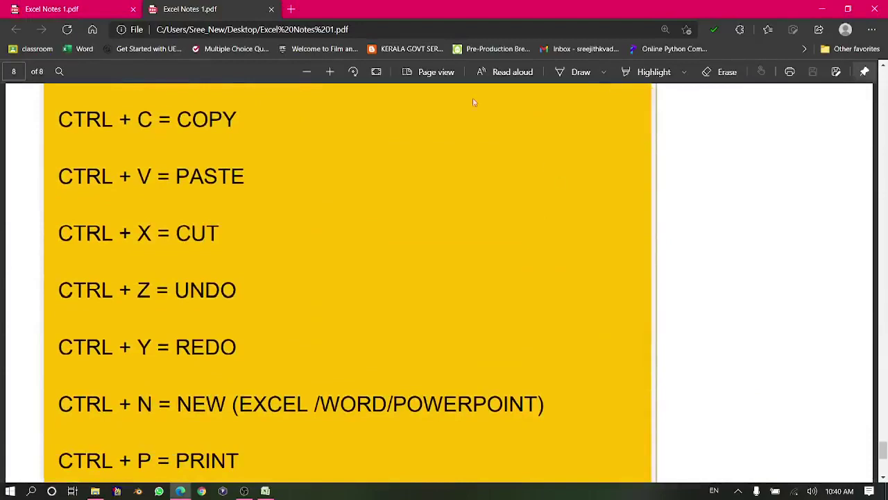
click(307, 72)
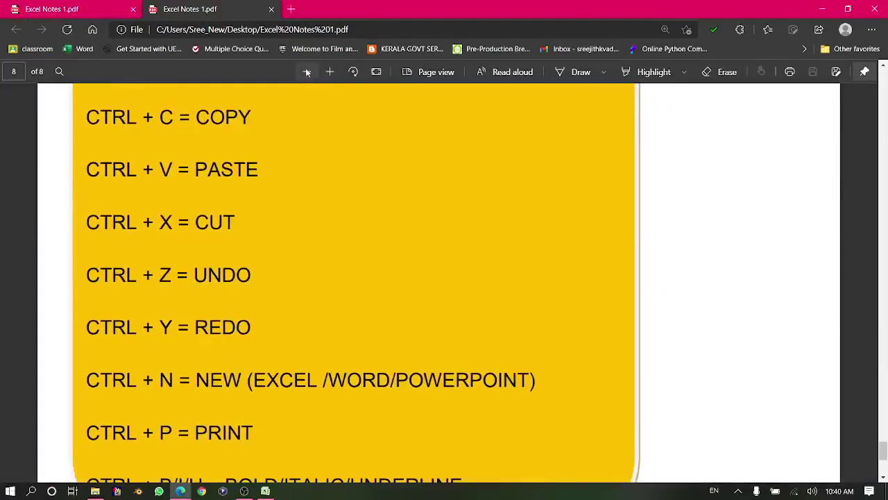
click(306, 72)
click(307, 72)
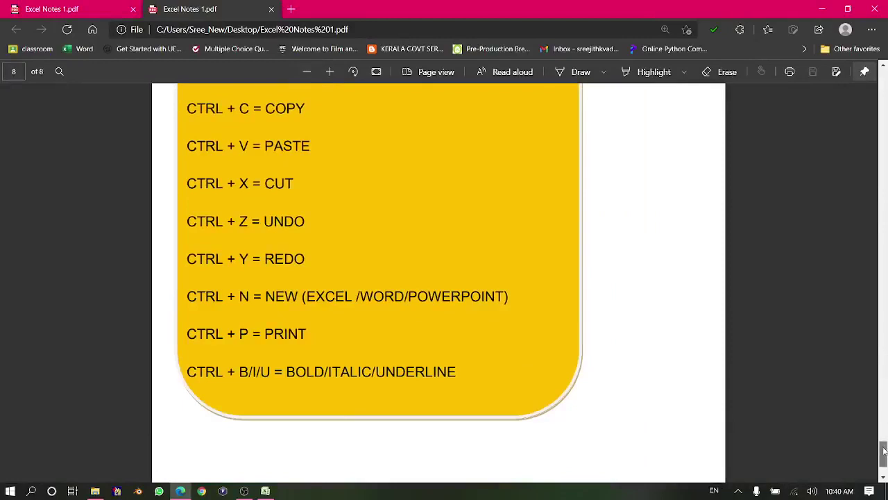
scroll(883, 449, up, 2)
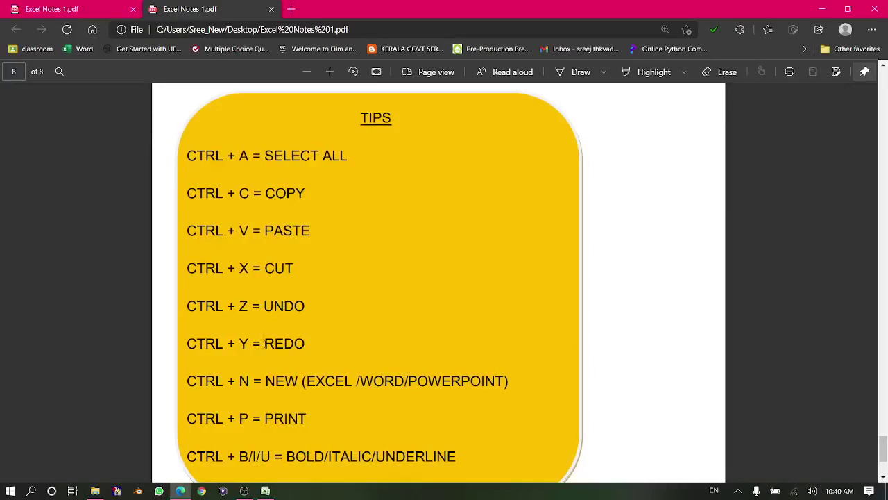
scroll(295, 351, down, 2)
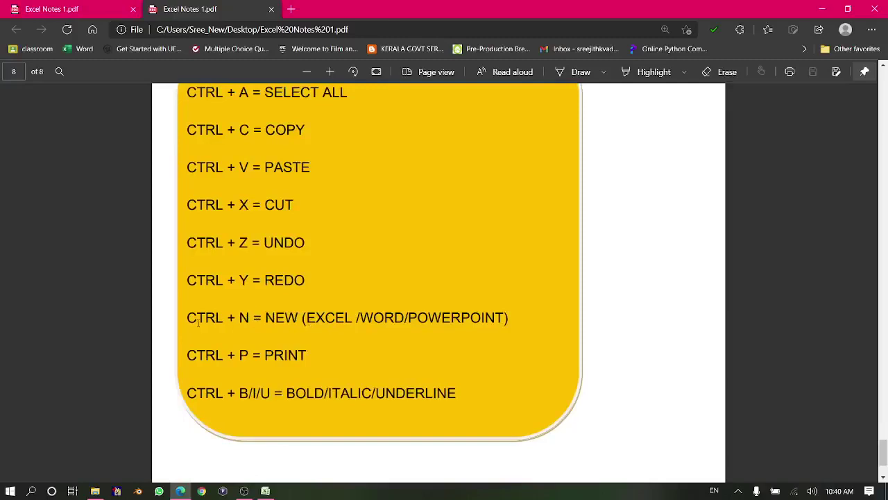
drag(186, 317, 249, 317)
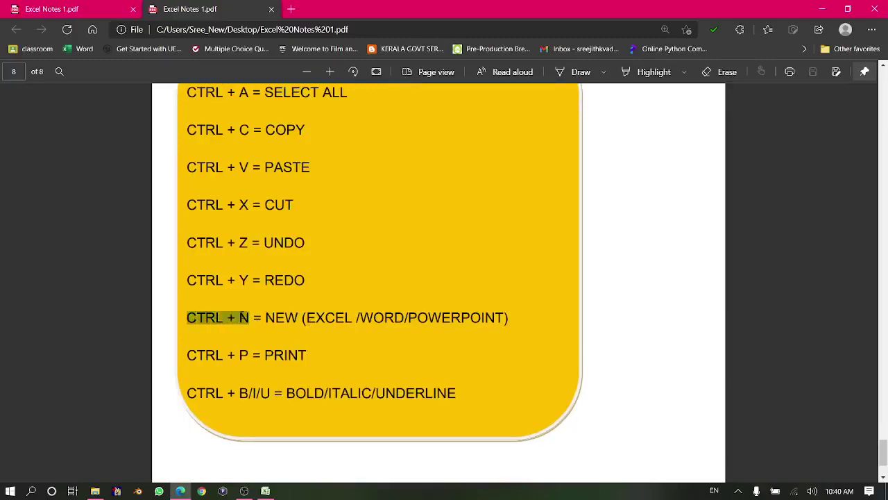
click(191, 358)
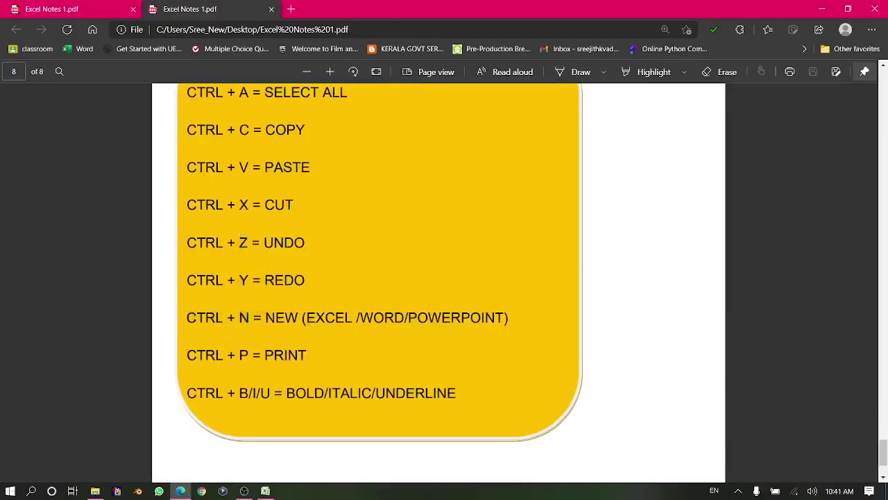
drag(187, 355, 248, 355)
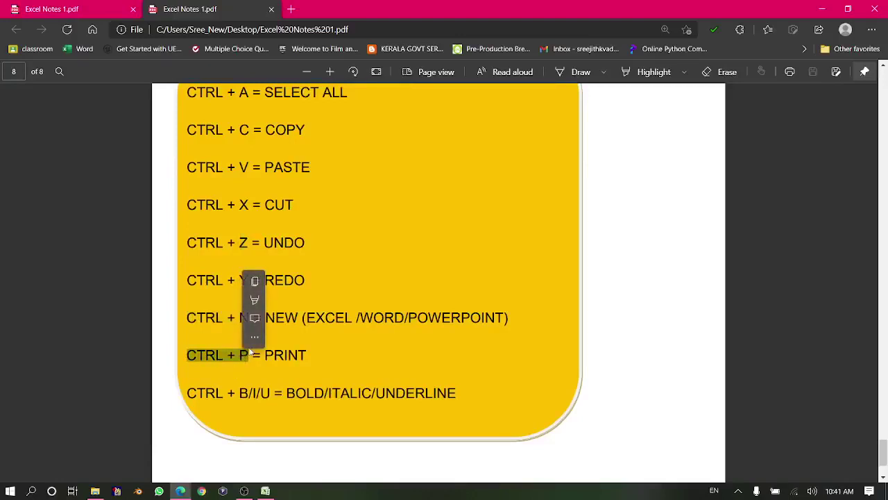
click(244, 380)
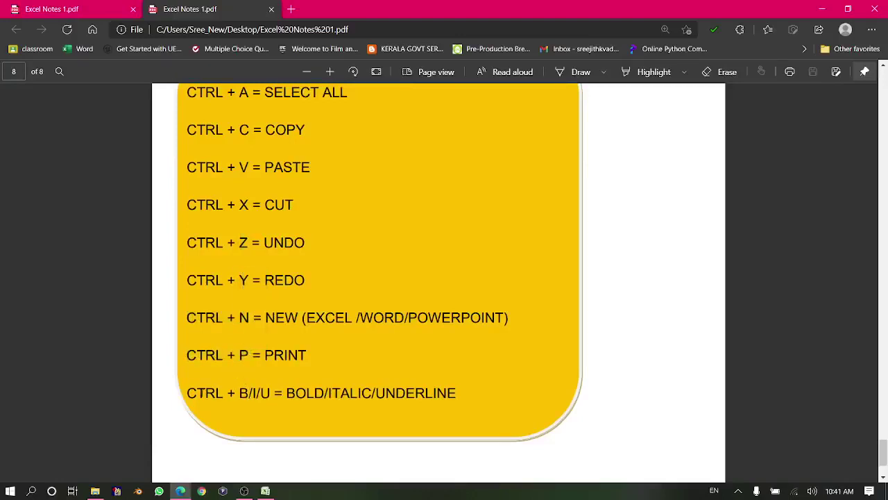
drag(188, 393, 270, 393)
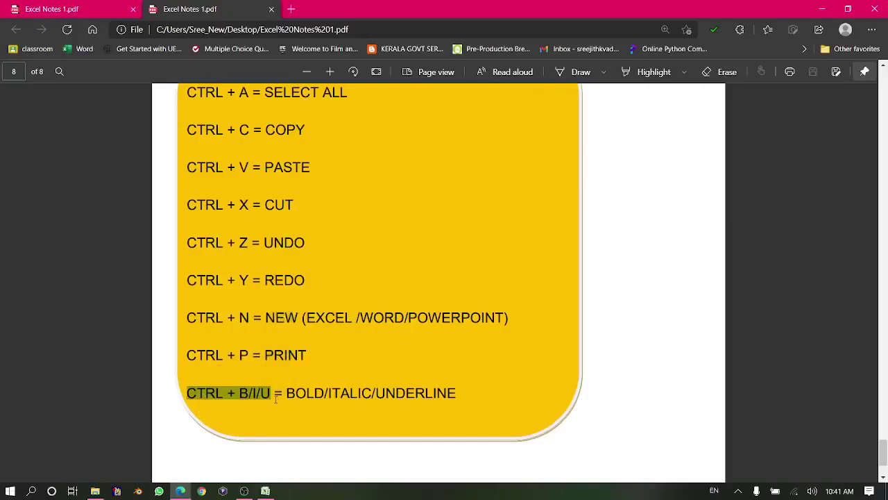
click(329, 373)
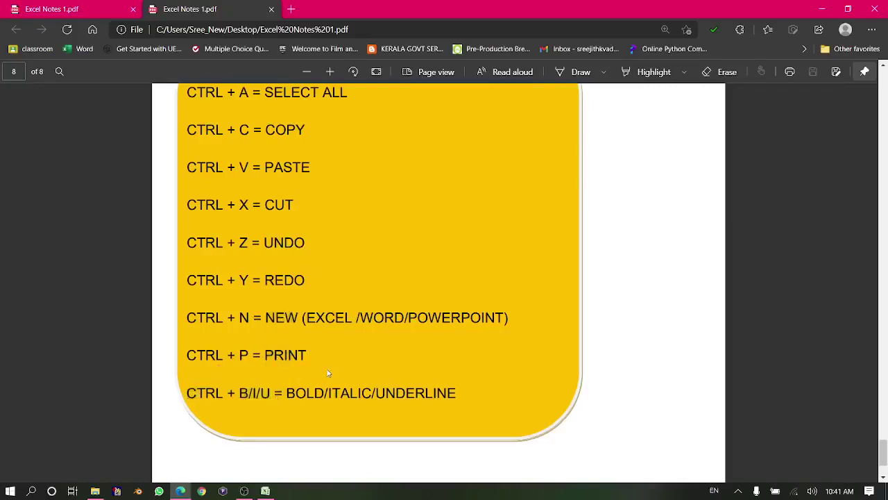
scroll(321, 350, up, 1)
scroll(321, 355, down, 1)
scroll(319, 354, up, 1)
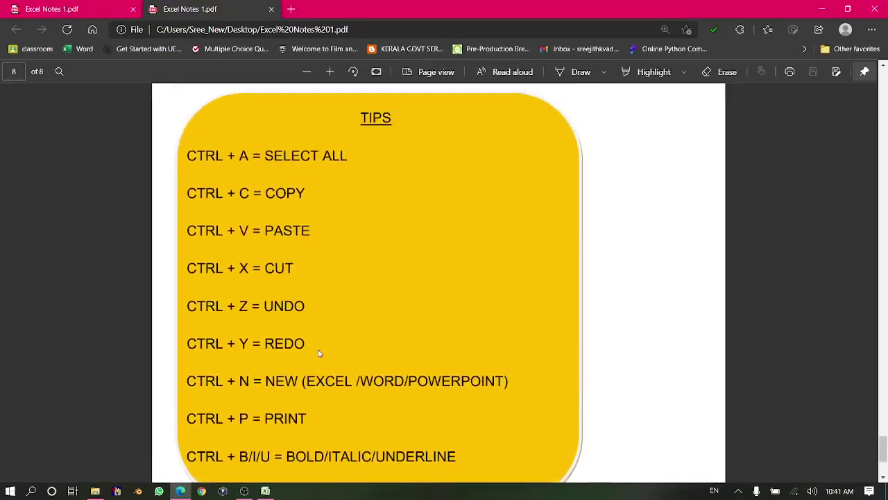
mouse_move(245, 493)
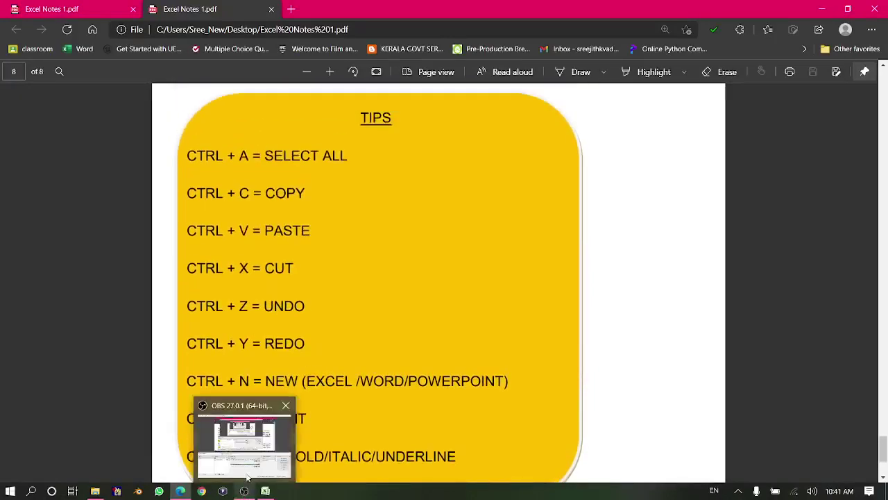
Restore the OBS Studio window from its taskbar preview thumbnail
click(247, 472)
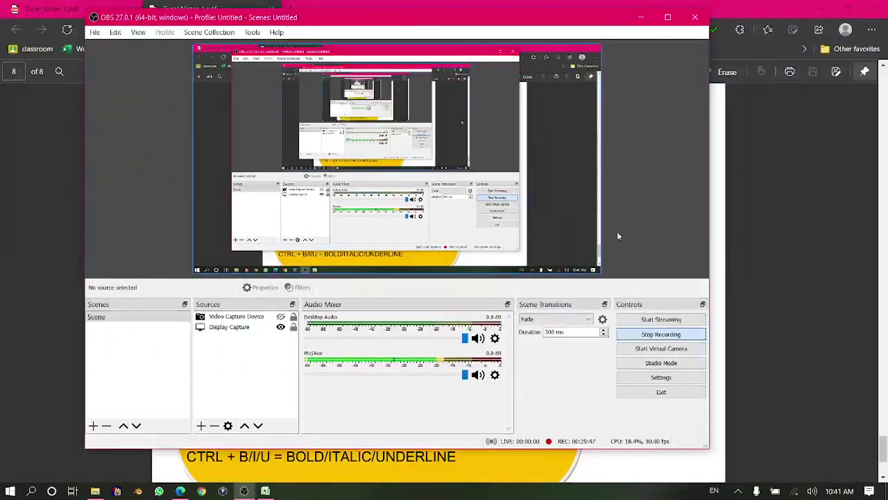